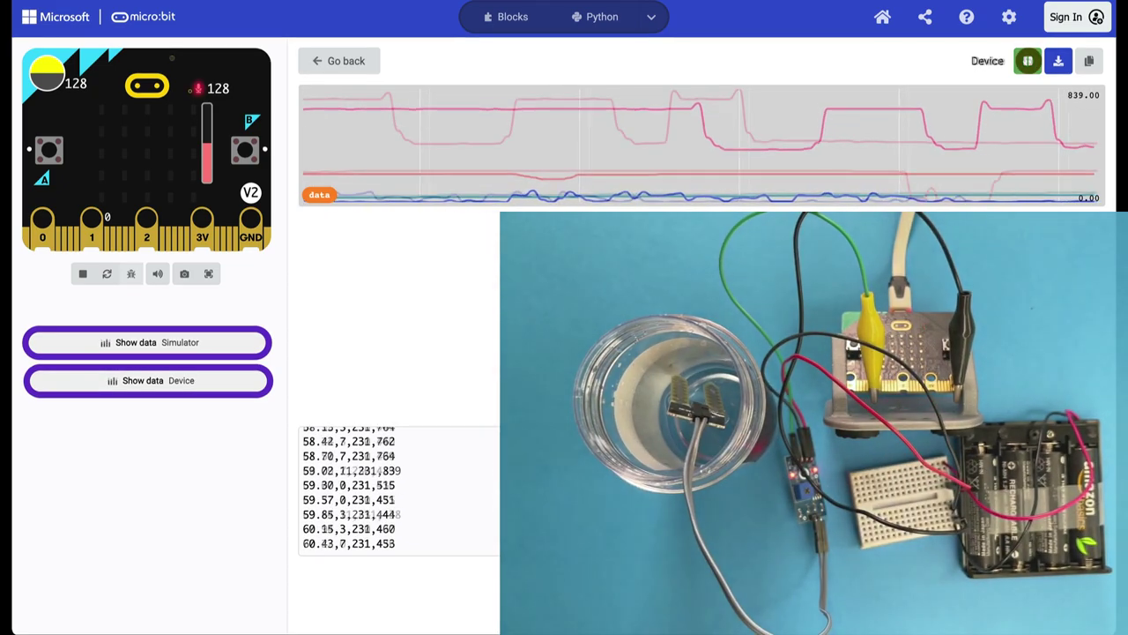
Step: Pause the recording of the device data and download the recorded readings as a CSV file
left_click(1027, 60)
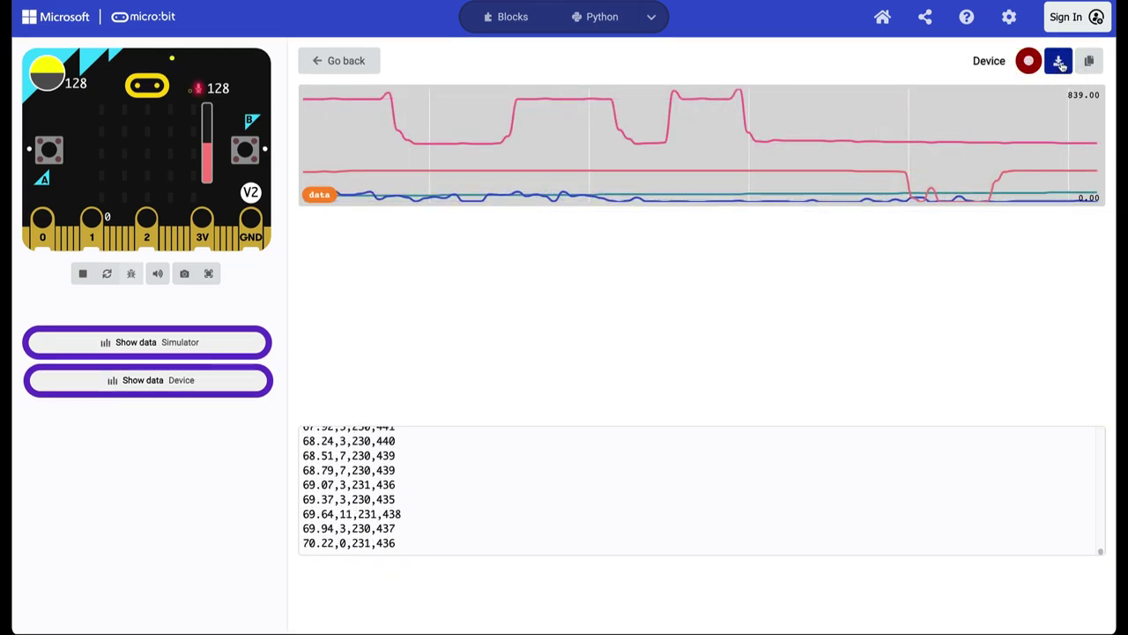
left_click(1059, 62)
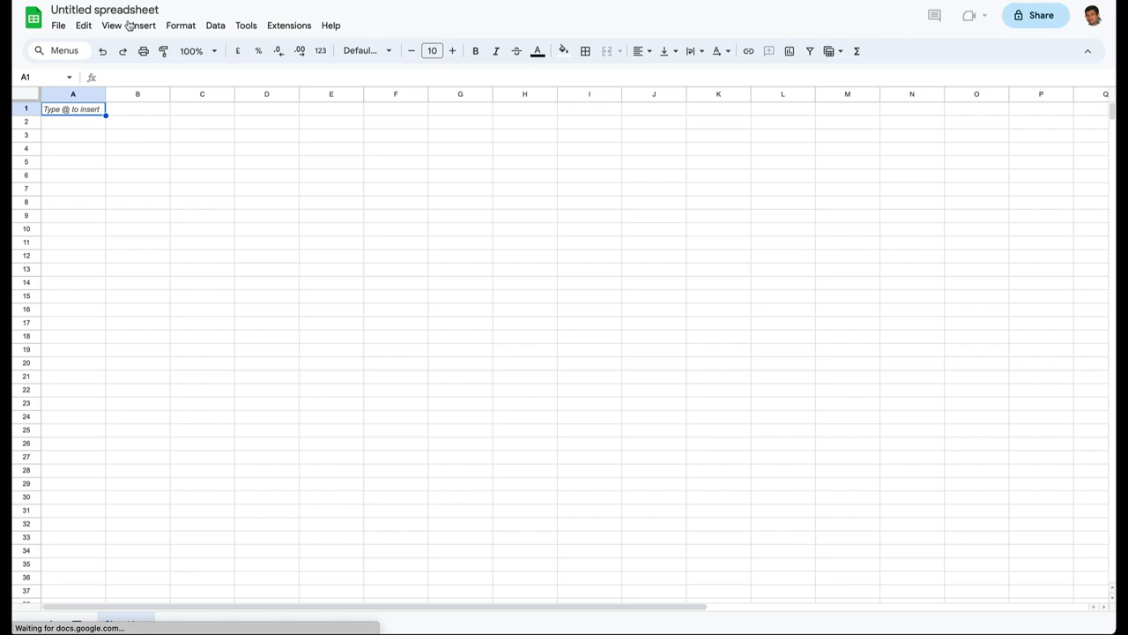
Step: Import the downloaded file microbit-data-2023-10-09T06-03-15-183Z.csv into the blank Google Sheets spreadsheet by uploading it
left_click(59, 26)
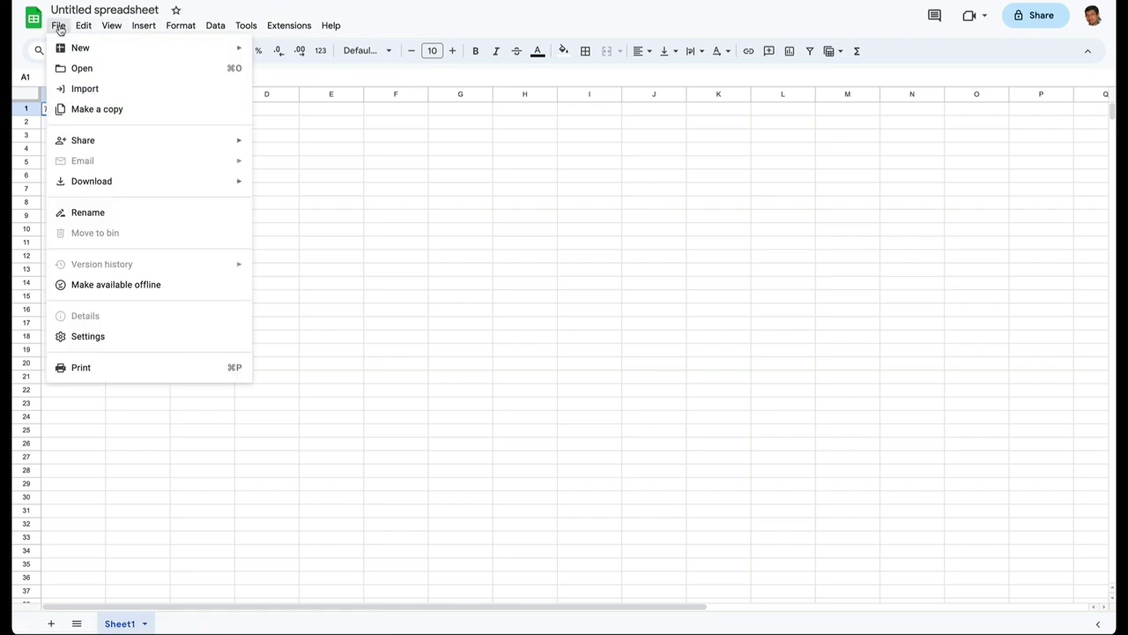
left_click(81, 90)
left_click(454, 172)
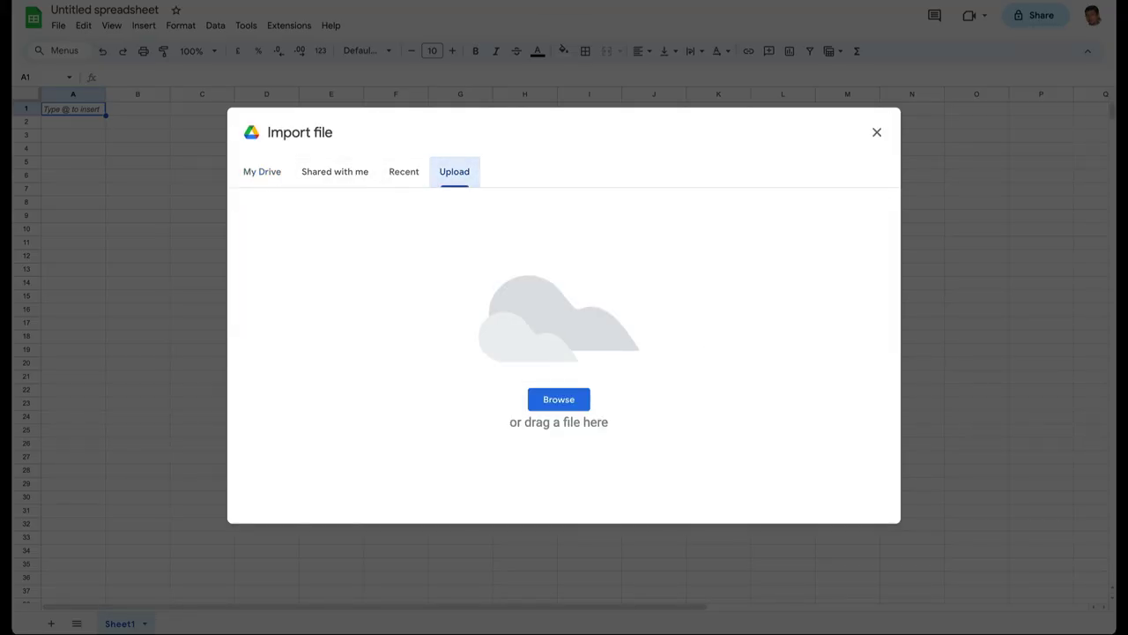
left_click(1049, 614)
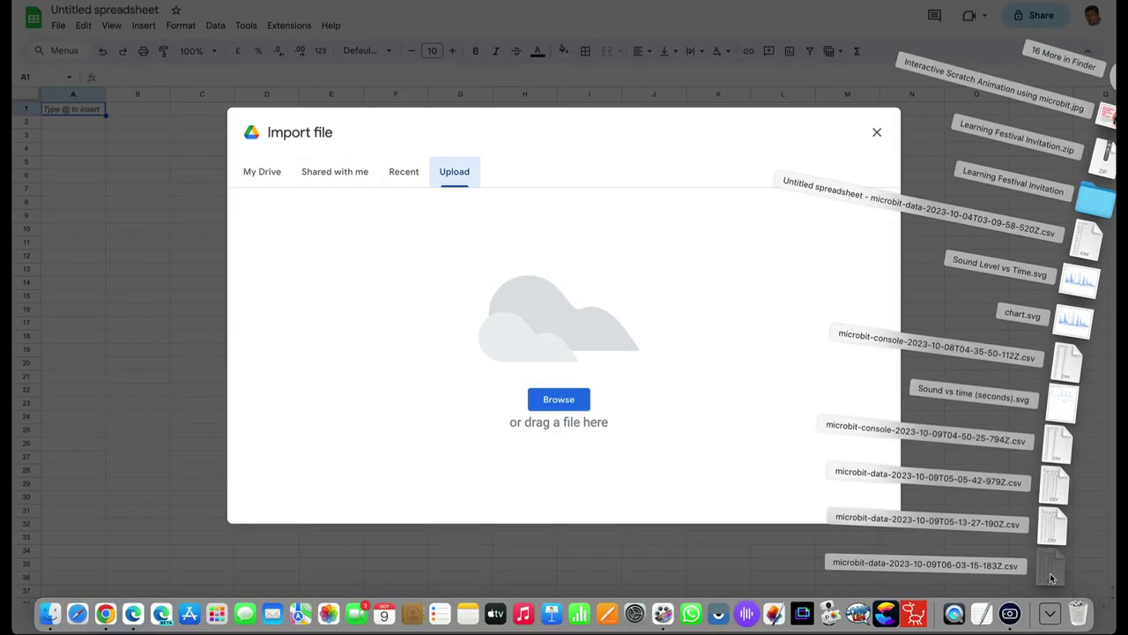
left_click_drag(1053, 568, 603, 342)
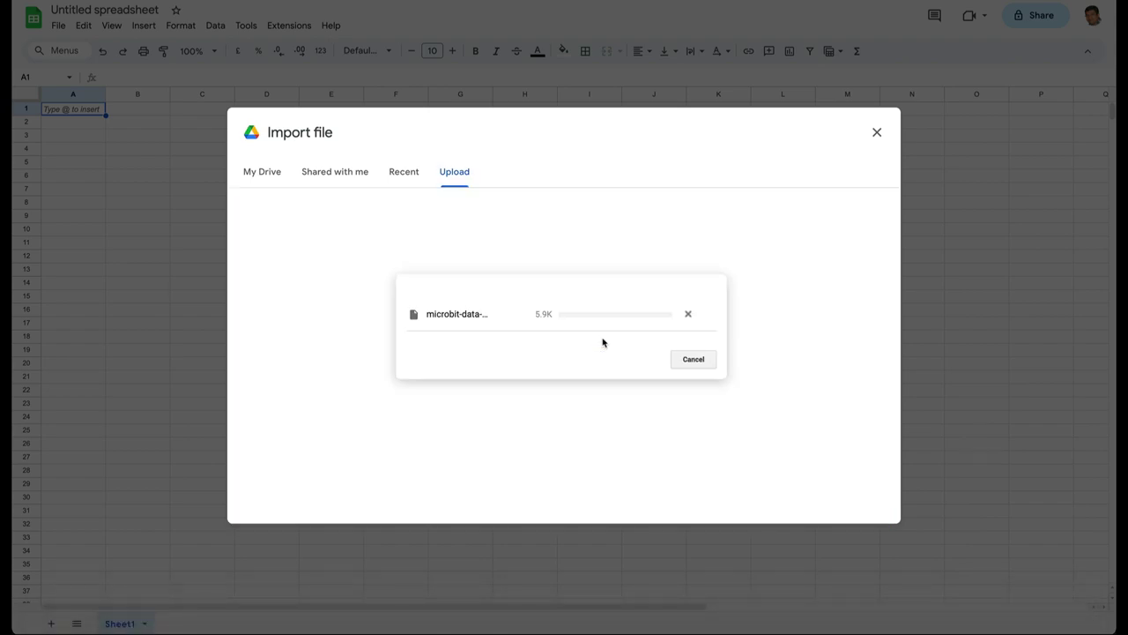
left_click(607, 397)
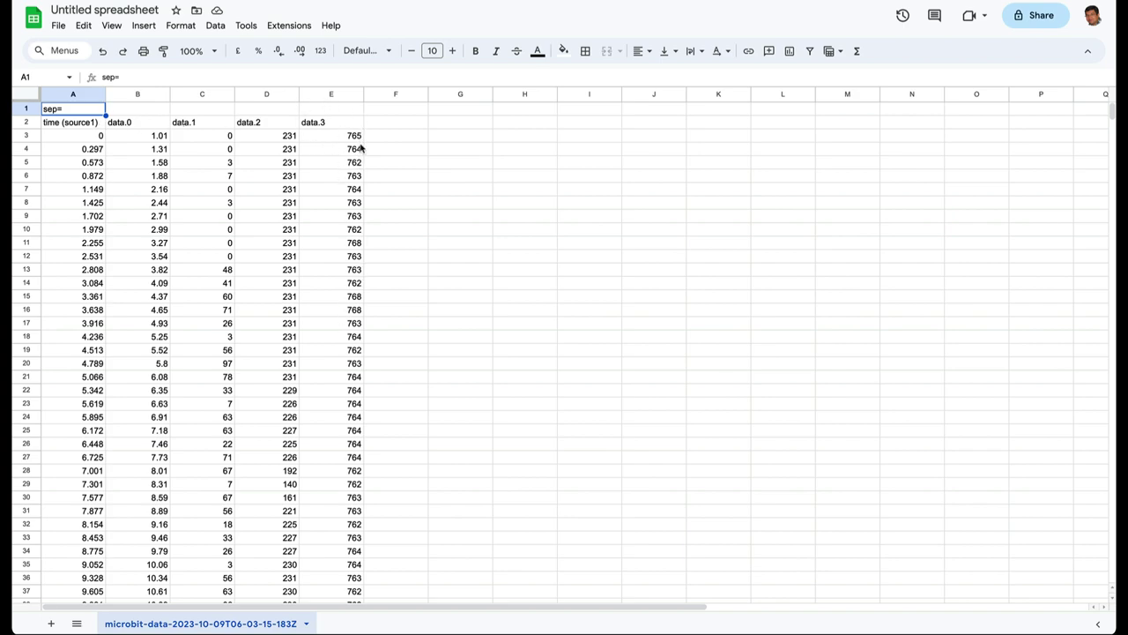
scroll(355, 291, "down", 2)
scroll(352, 290, "up", 2)
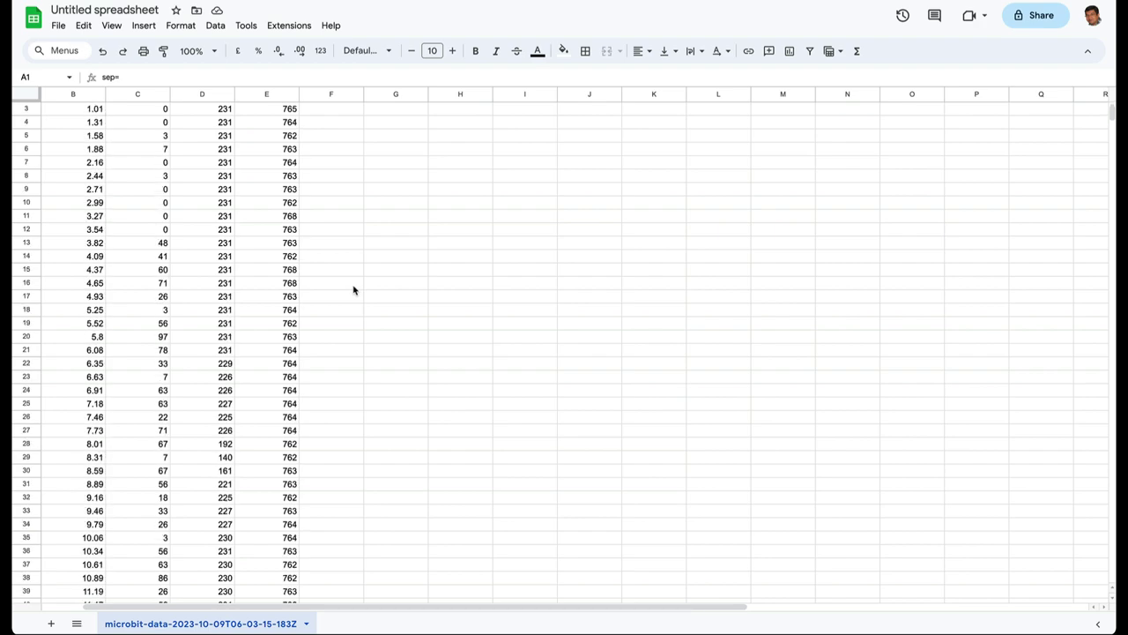
scroll(354, 288, "down", 2)
scroll(355, 288, "up", 2)
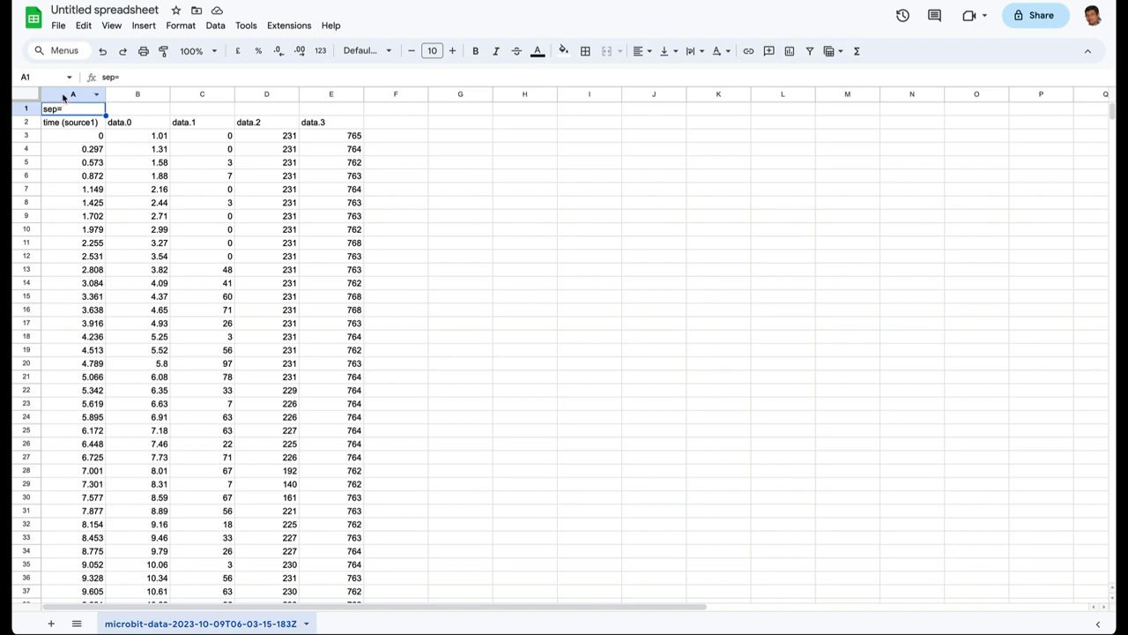
left_click(63, 97)
left_click(342, 94, "shift")
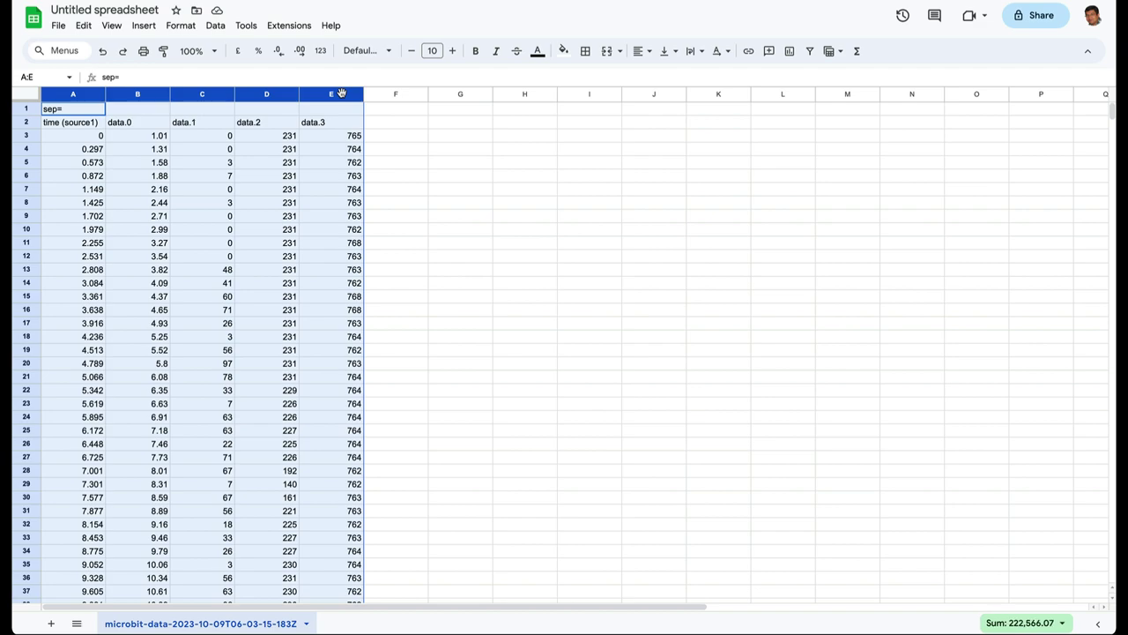
left_click(410, 175)
Step: Insert a line chart of the data.3 column against the time (source1) column and enlarge the chart
left_click(337, 94)
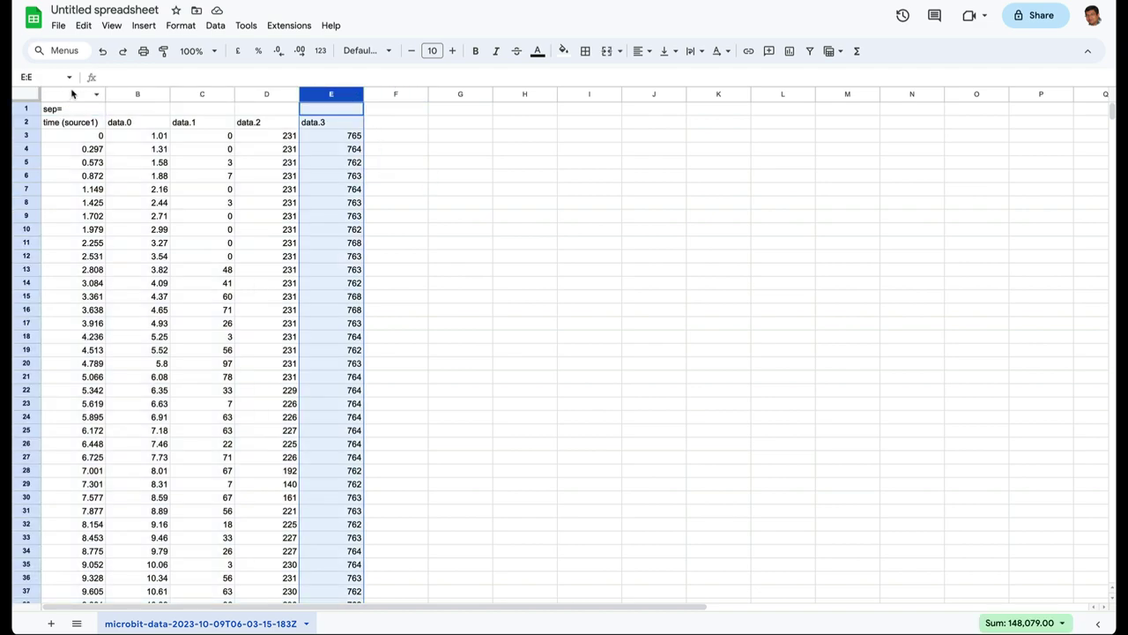
left_click(72, 93, "ctrl")
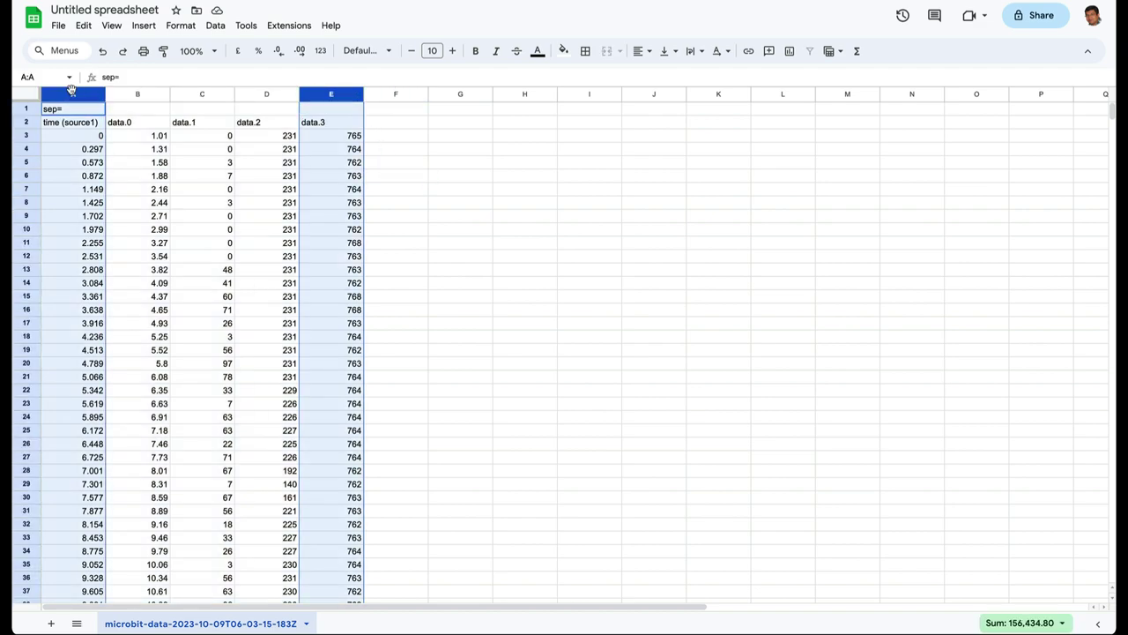
left_click(148, 33)
left_click(175, 145)
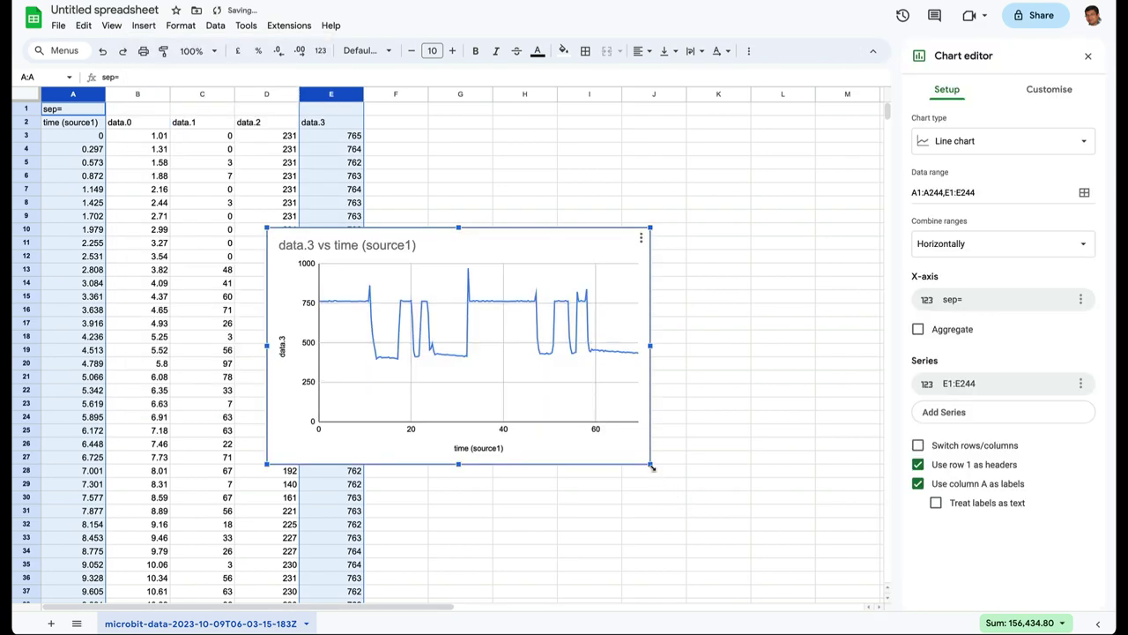
left_click_drag(652, 467, 820, 569)
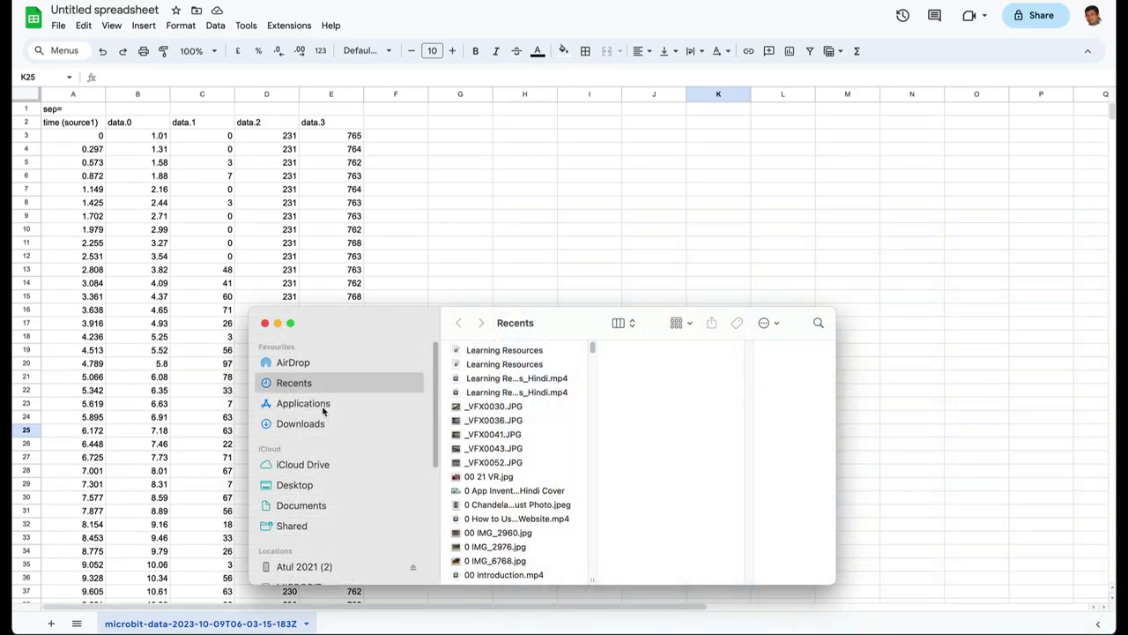
Step: Switch to Finder, open MY_DATA.HTM from the MICROBIT drive and show the visual preview of the data log
scroll(321, 500, "down", 3)
left_click(309, 525)
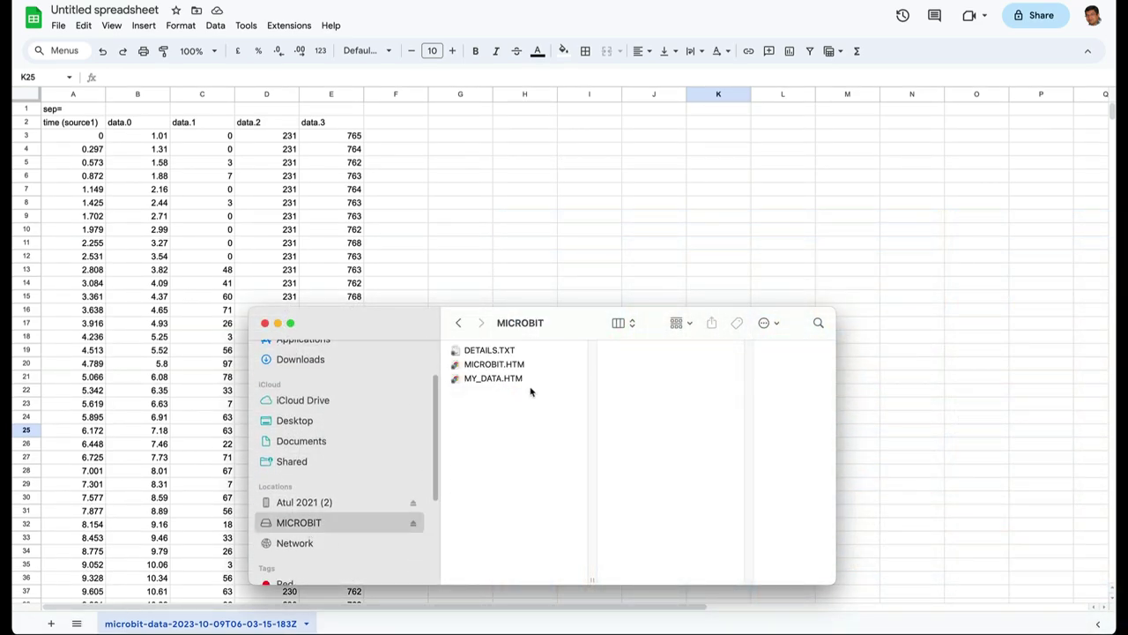
double_click(502, 381)
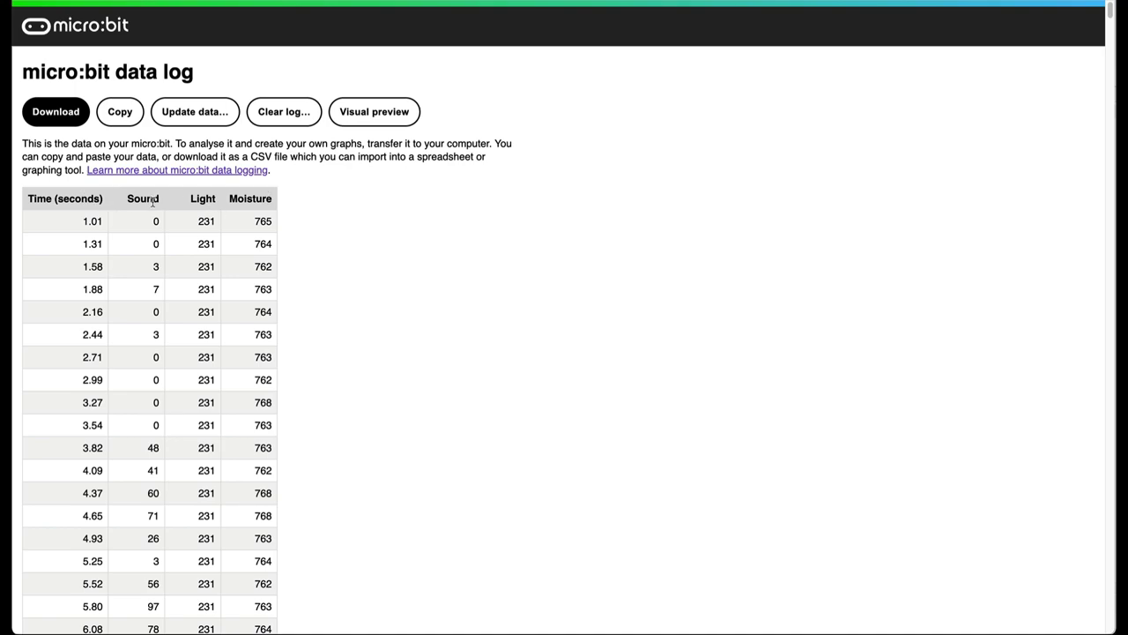
left_click(368, 114)
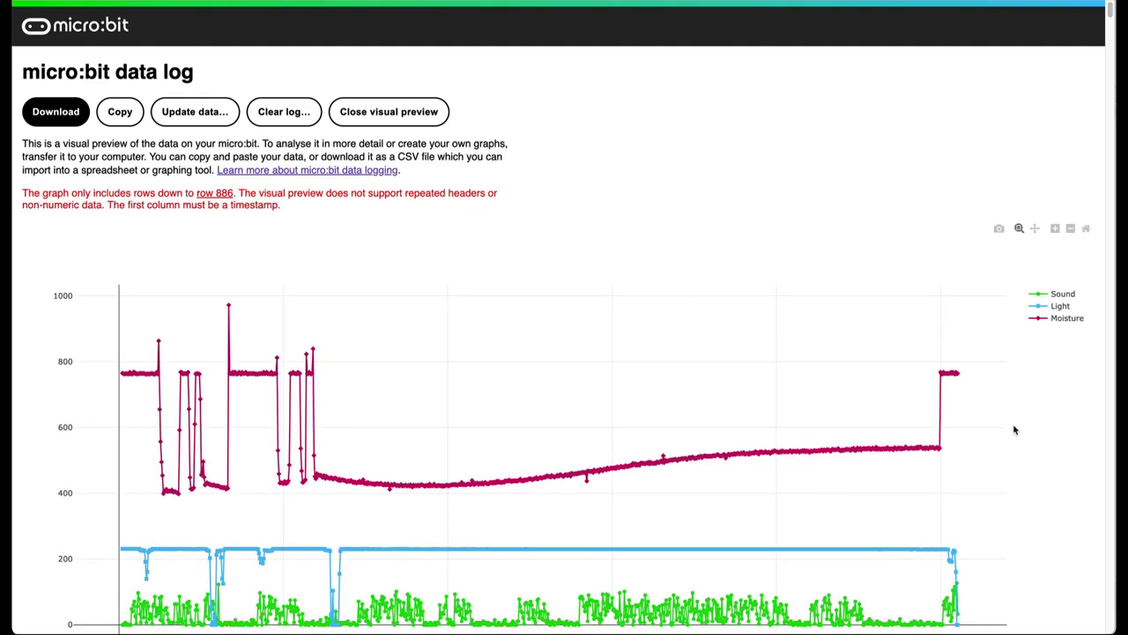
Step: Hide the Light and Sound traces in the preview graph to examine the Moisture trace alone
left_click(1059, 307)
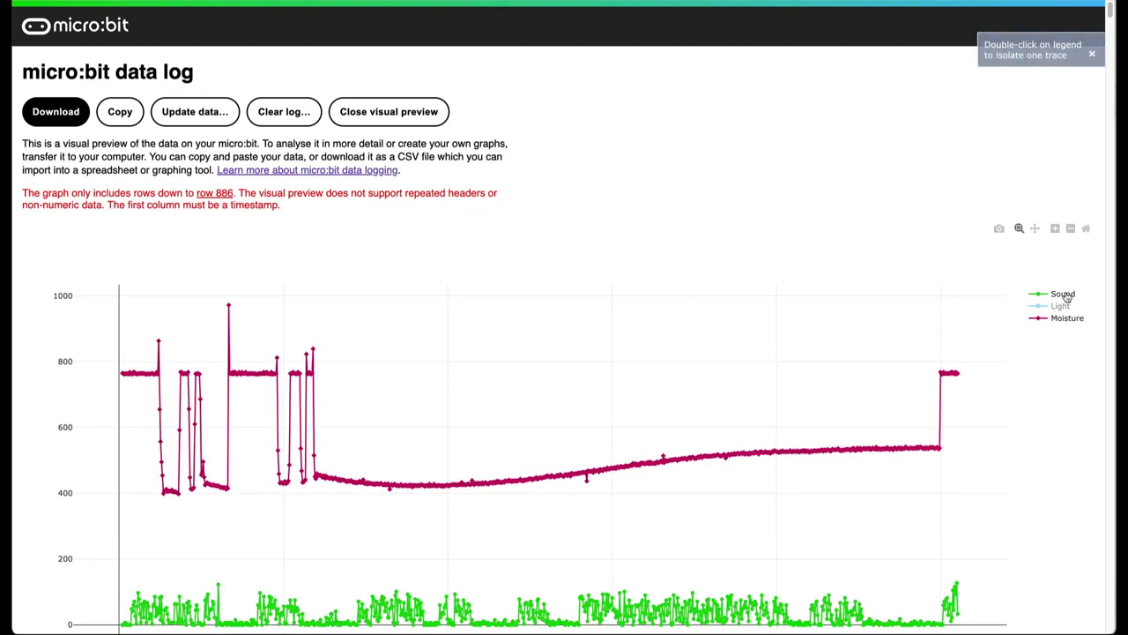
left_click(1065, 296)
scroll(927, 491, "down", 1)
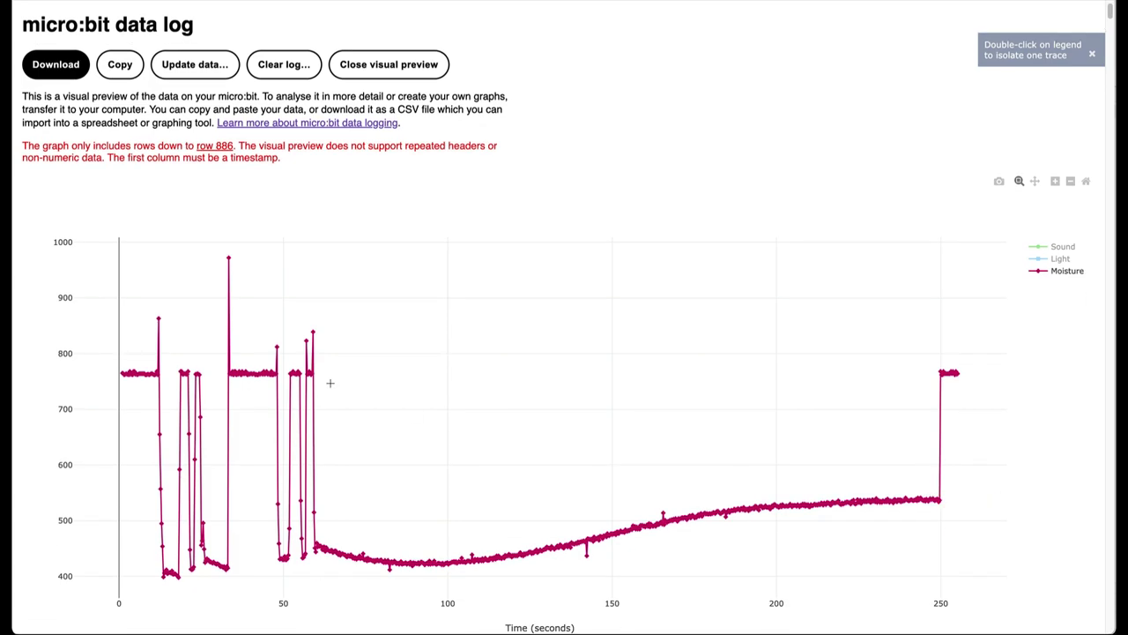
scroll(176, 325, "down", 1)
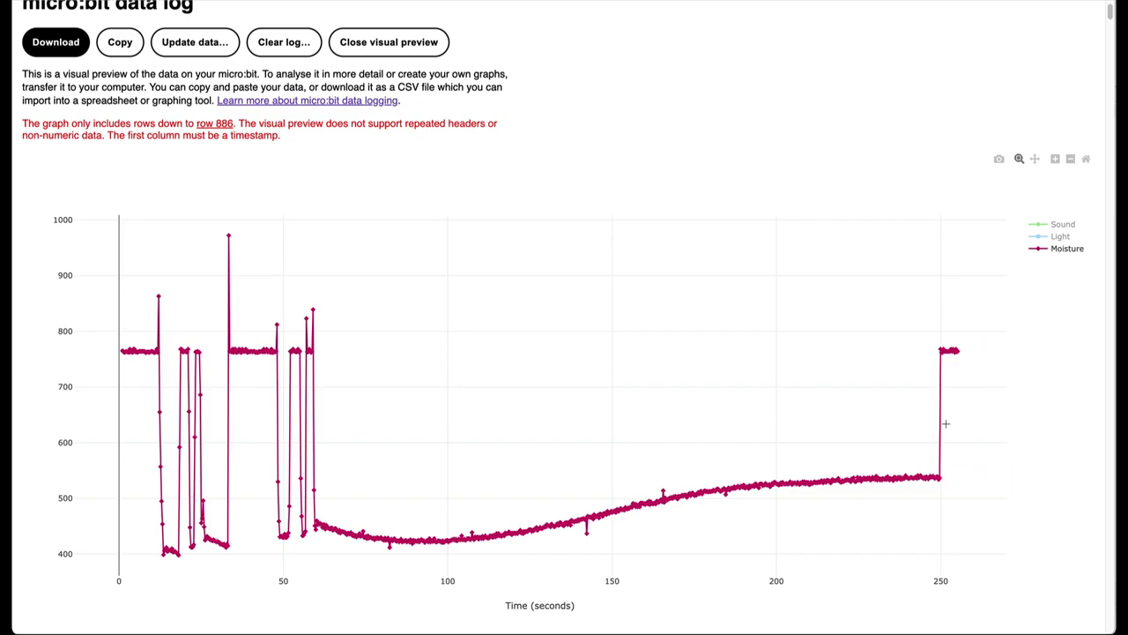
Step: Examine the Light trace alone in the preview graph, followed by the Sound trace alone
left_click(1060, 237)
left_click(1065, 249)
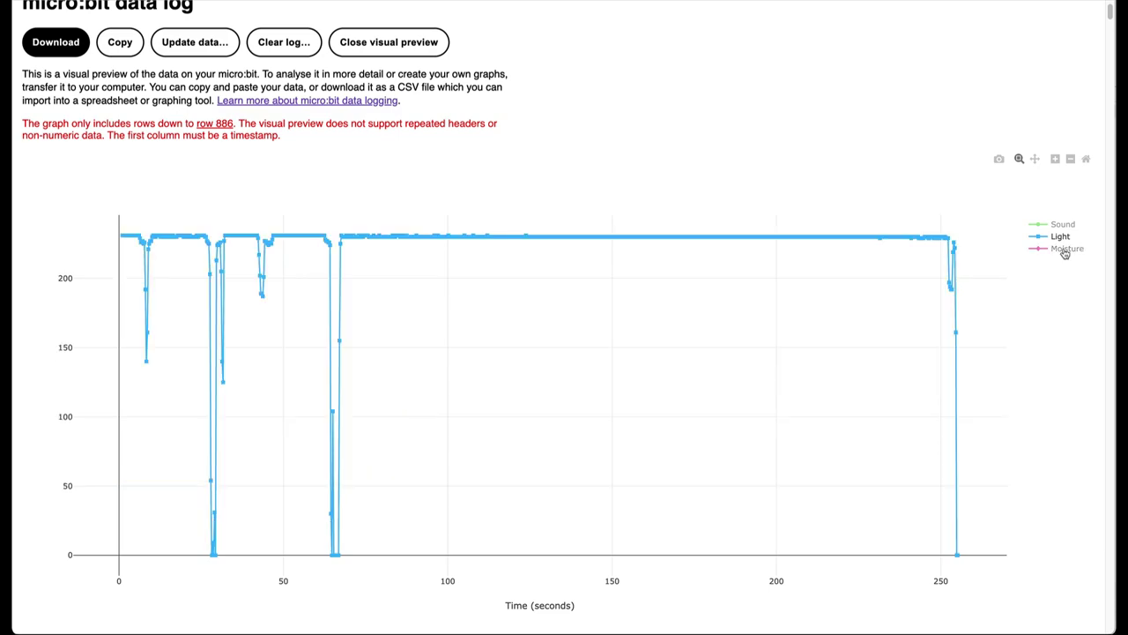
left_click(1061, 237)
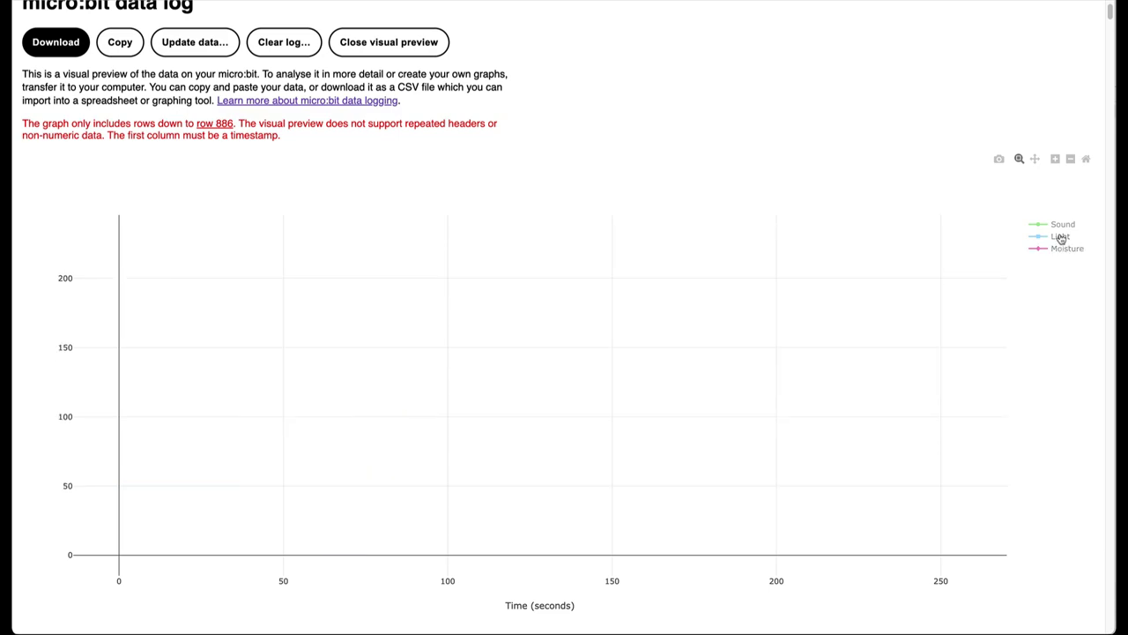
left_click(1065, 226)
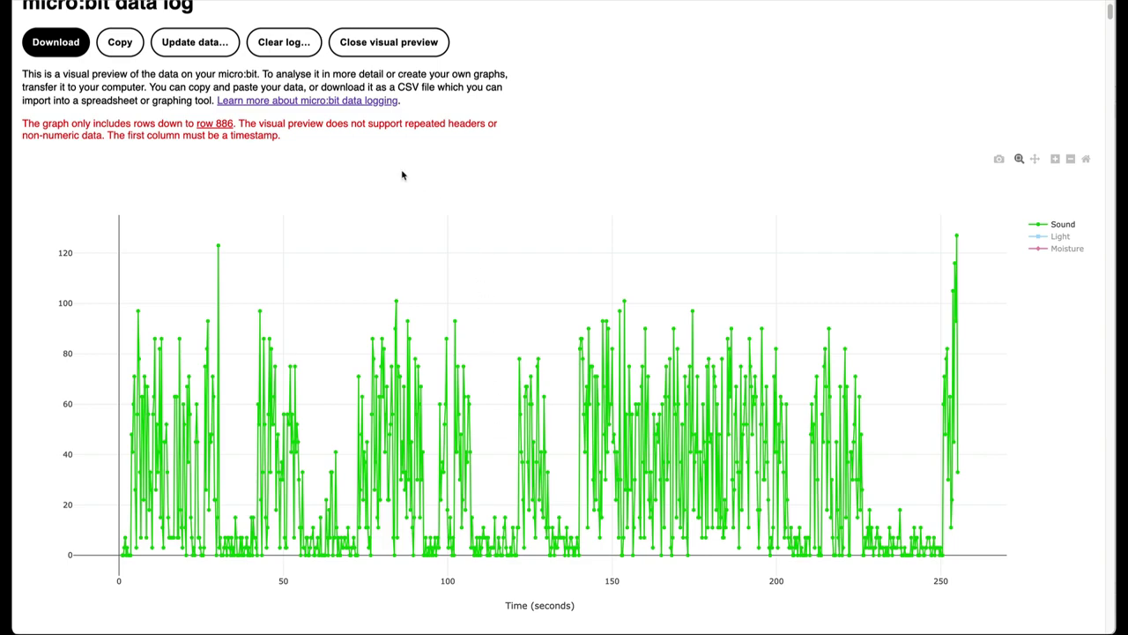
Step: Copy the micro:bit data log and paste it at cell A1 of the empty Sheet1 in Google Sheets
left_click(120, 44)
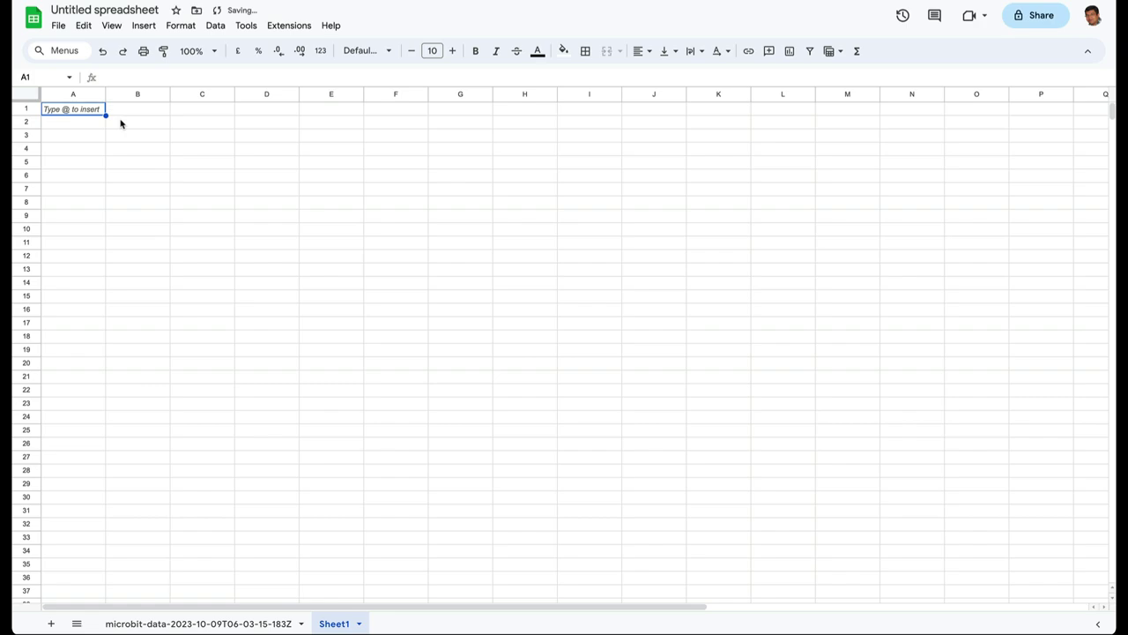
key("ctrl+v")
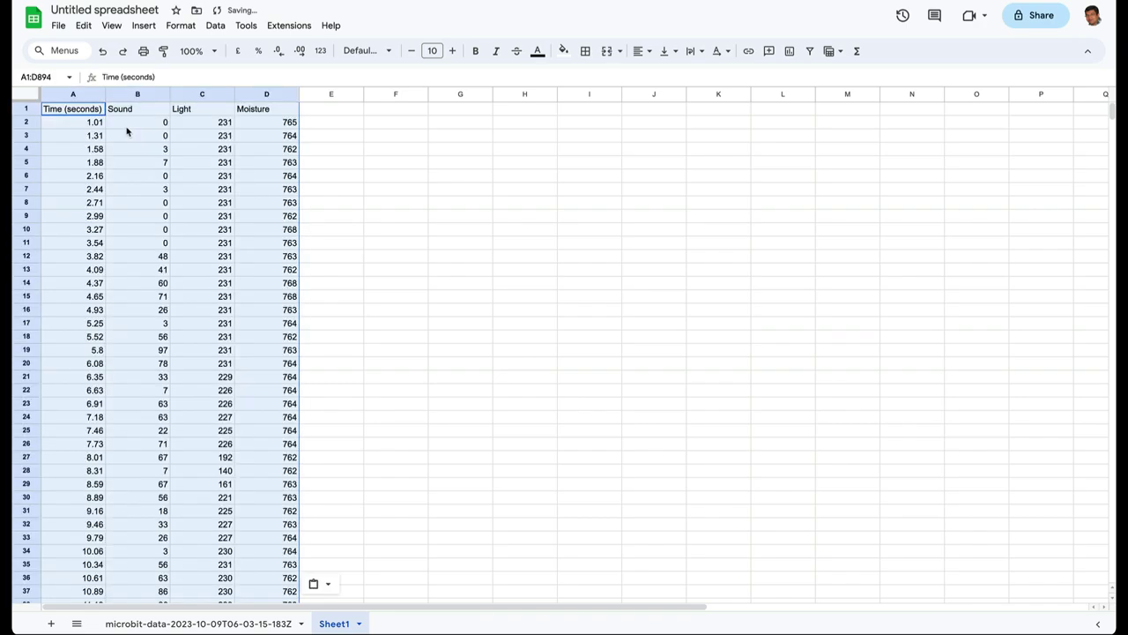
left_click(443, 287)
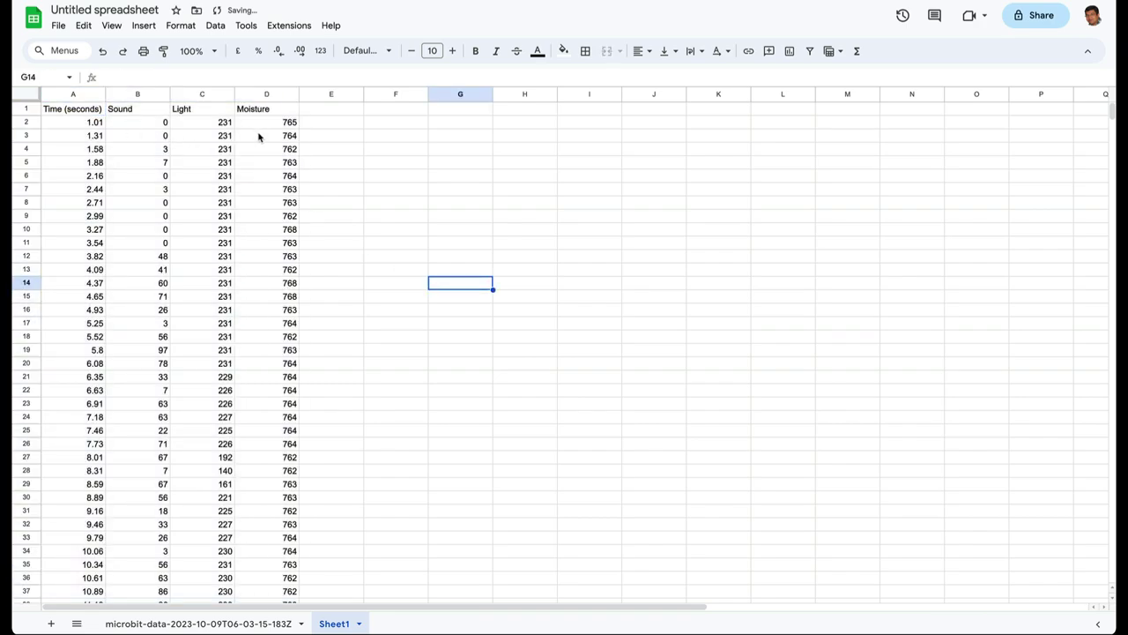
Step: Compare Sheet1 with the imported CSV sheet, and examine the summary statistics of Sheet1's Sound column
left_click(148, 623)
left_click(333, 623)
left_click(137, 94)
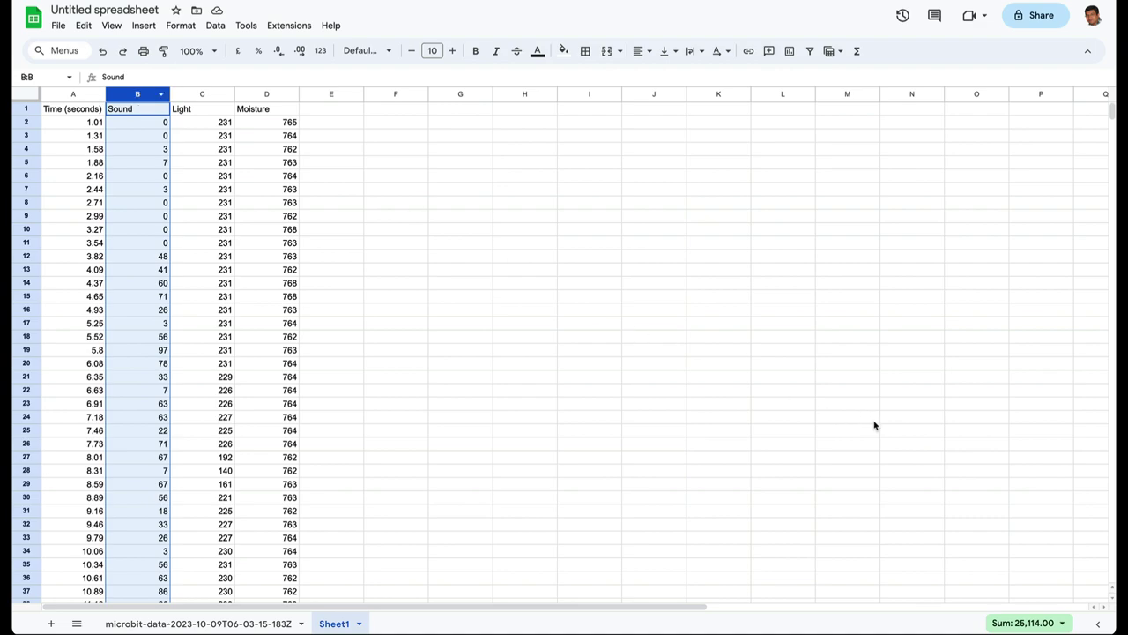
left_click(1038, 626)
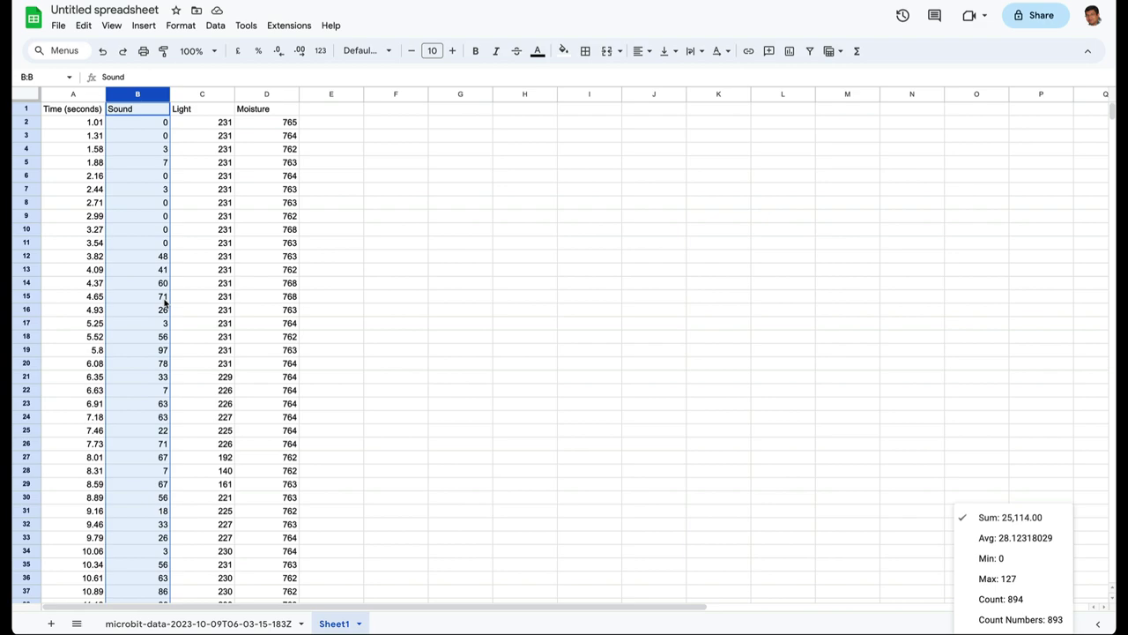
scroll(163, 302, "down", 6)
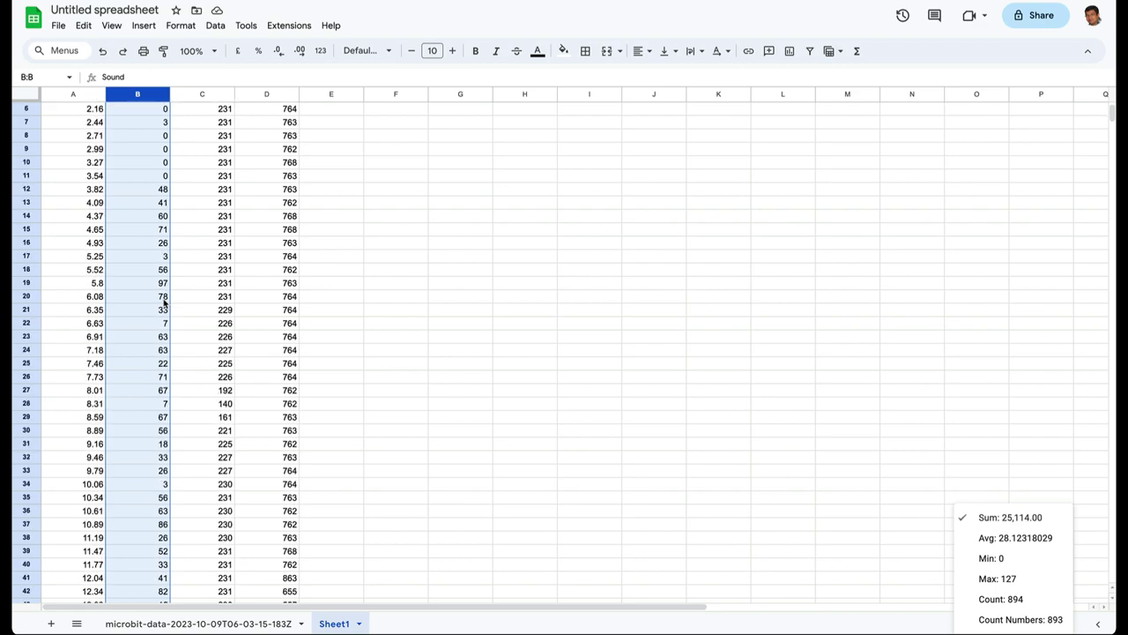
scroll(163, 303, "down", 2)
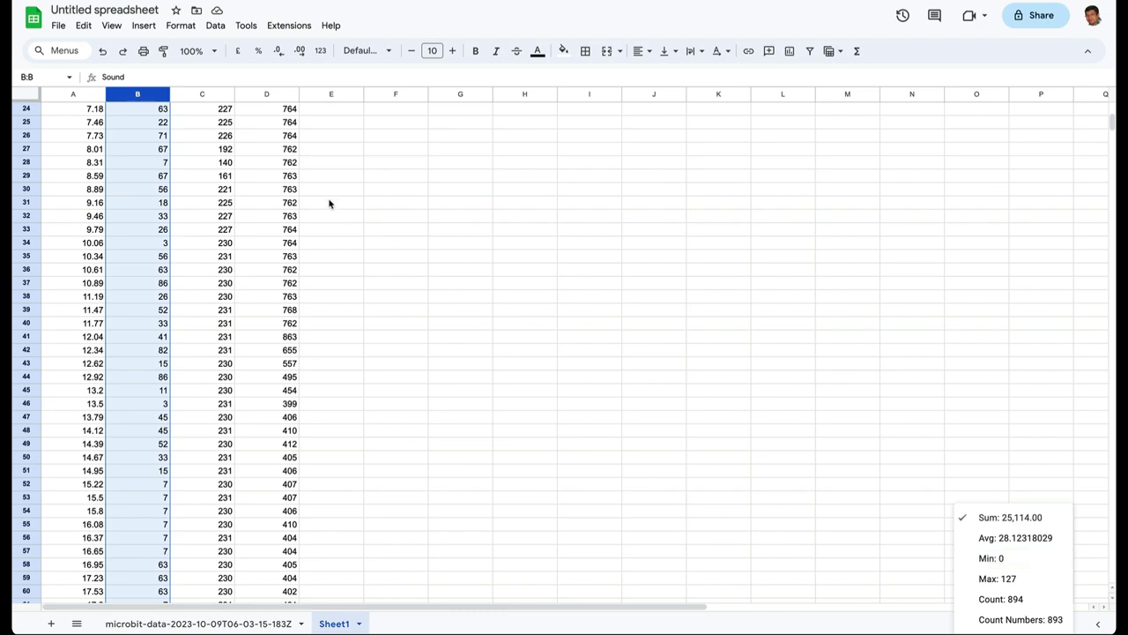
Step: Examine the summary statistics of the Moisture column in Sheet1
left_click(268, 94)
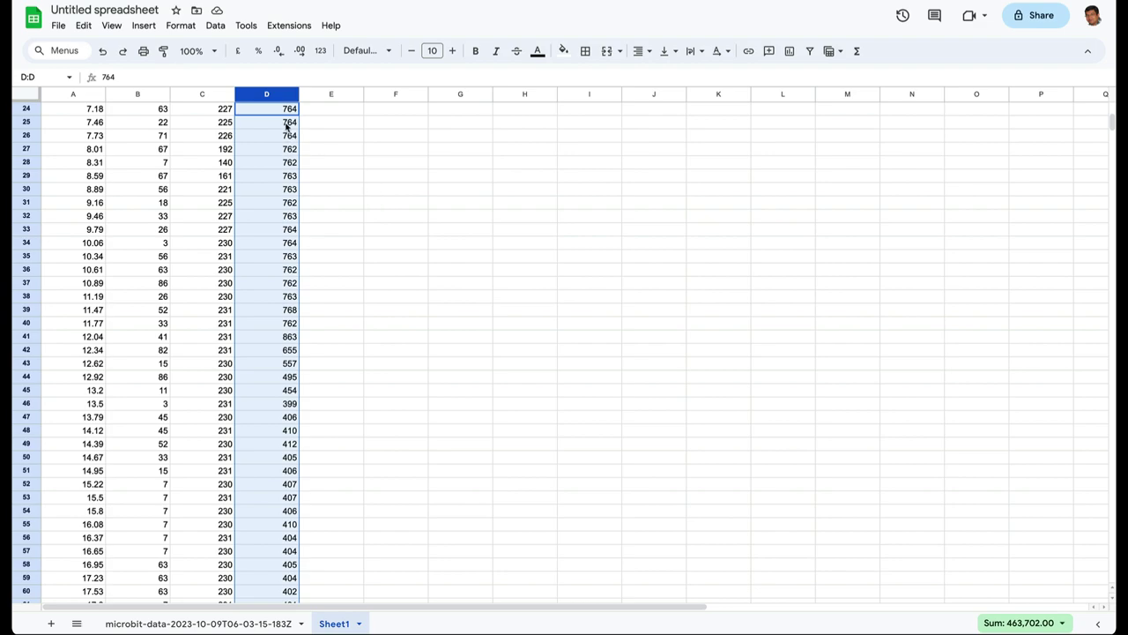
left_click(1003, 623)
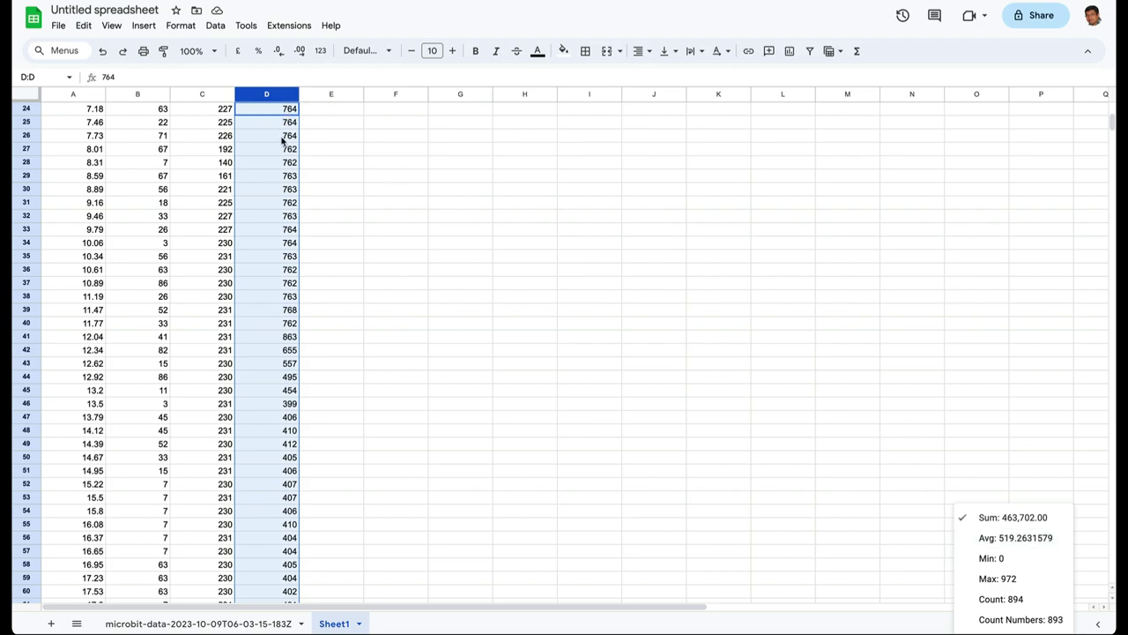
left_click(291, 408)
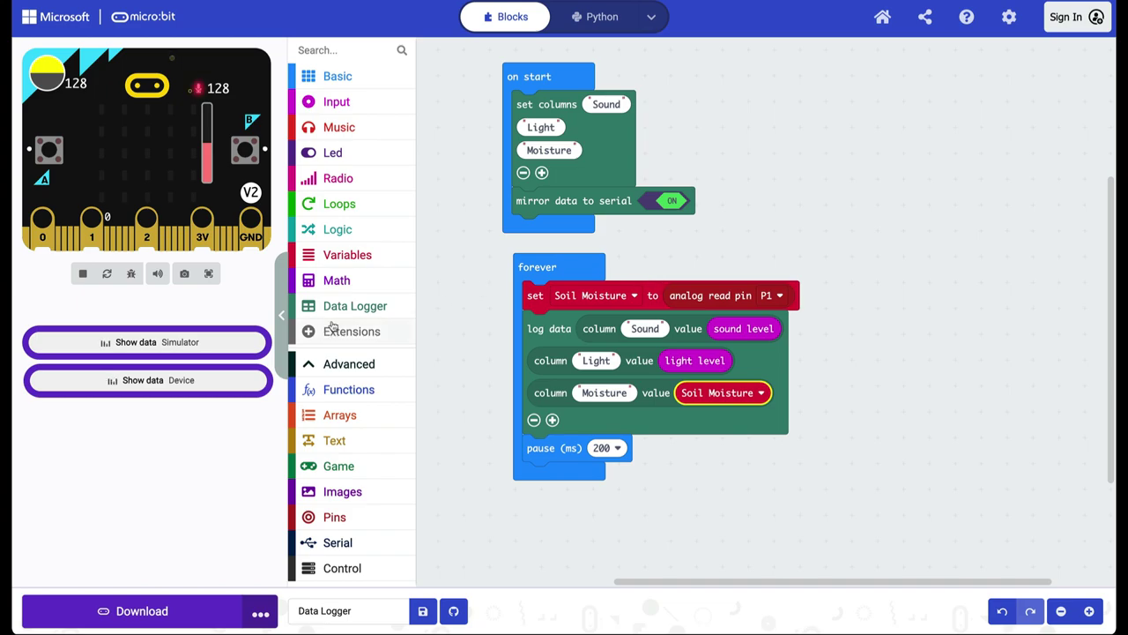
Step: Add an on button A pressed event block to the workspace with a delete log block inside it
left_click(355, 306)
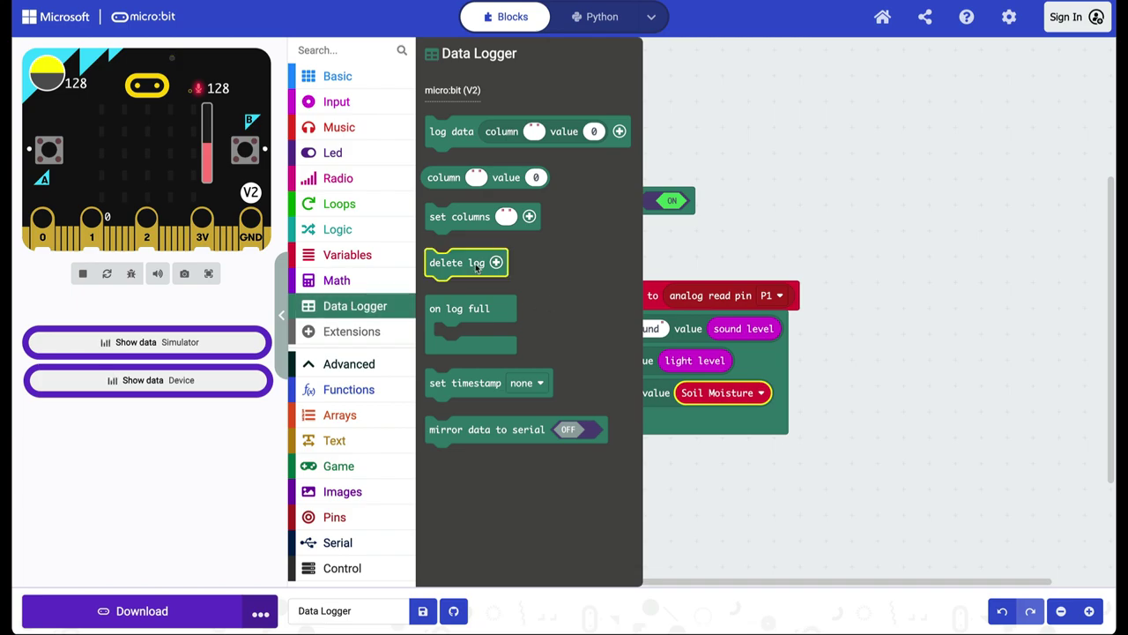
left_click_drag(473, 262, 813, 125)
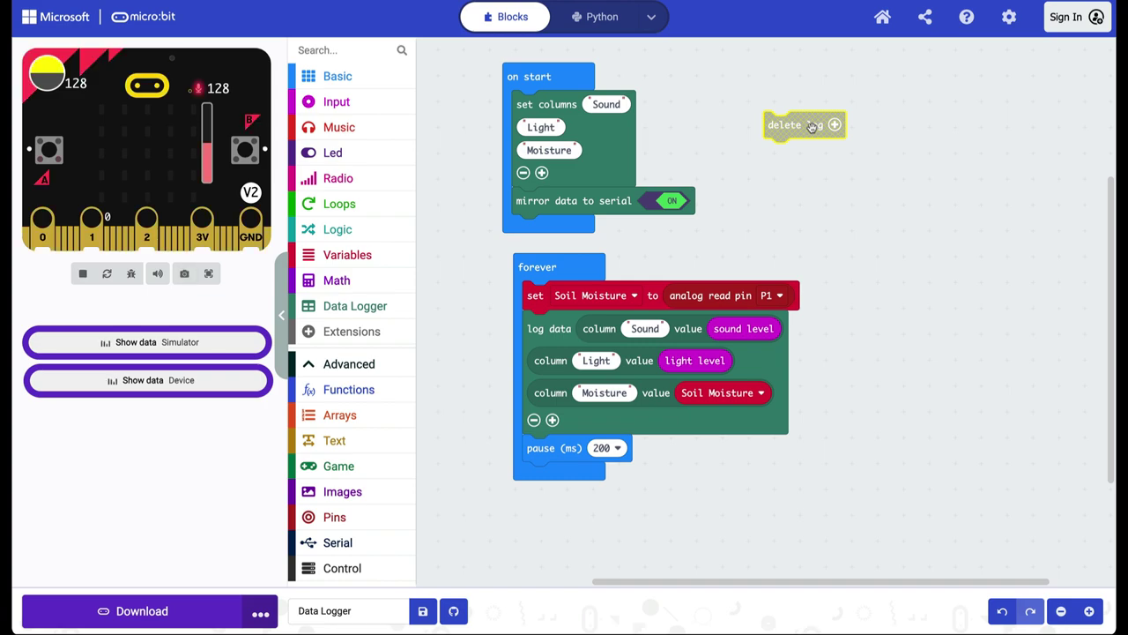
left_click(357, 77)
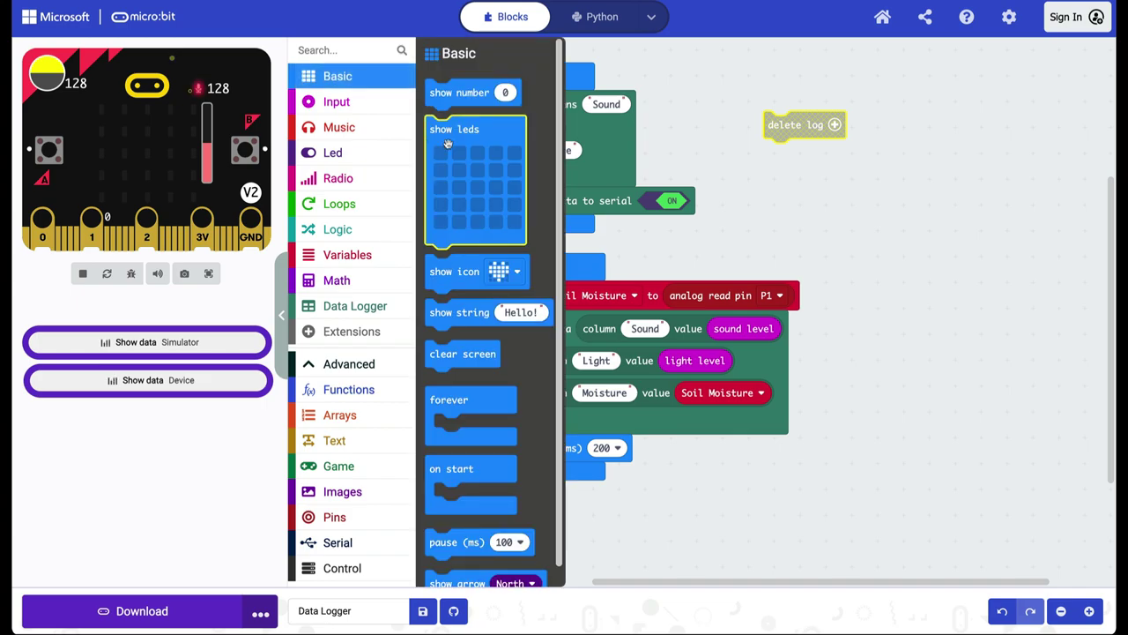
left_click(339, 103)
left_click_drag(496, 95, 810, 104)
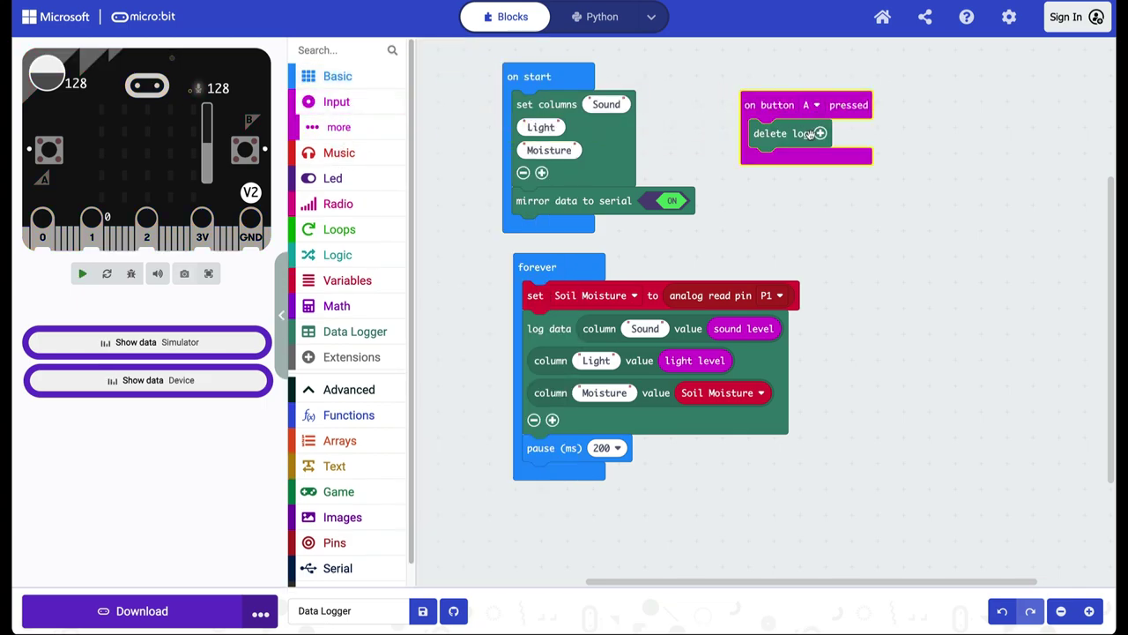
Step: Add an on log full event block that contains a show icon block set to the X icon
left_click(372, 332)
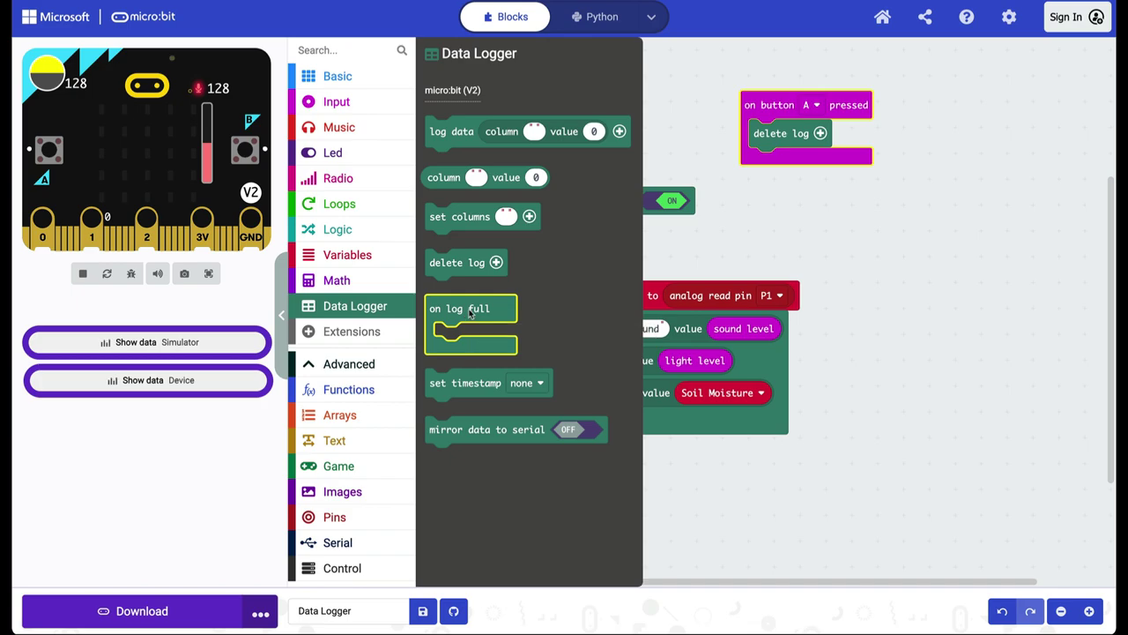
left_click_drag(470, 313, 873, 212)
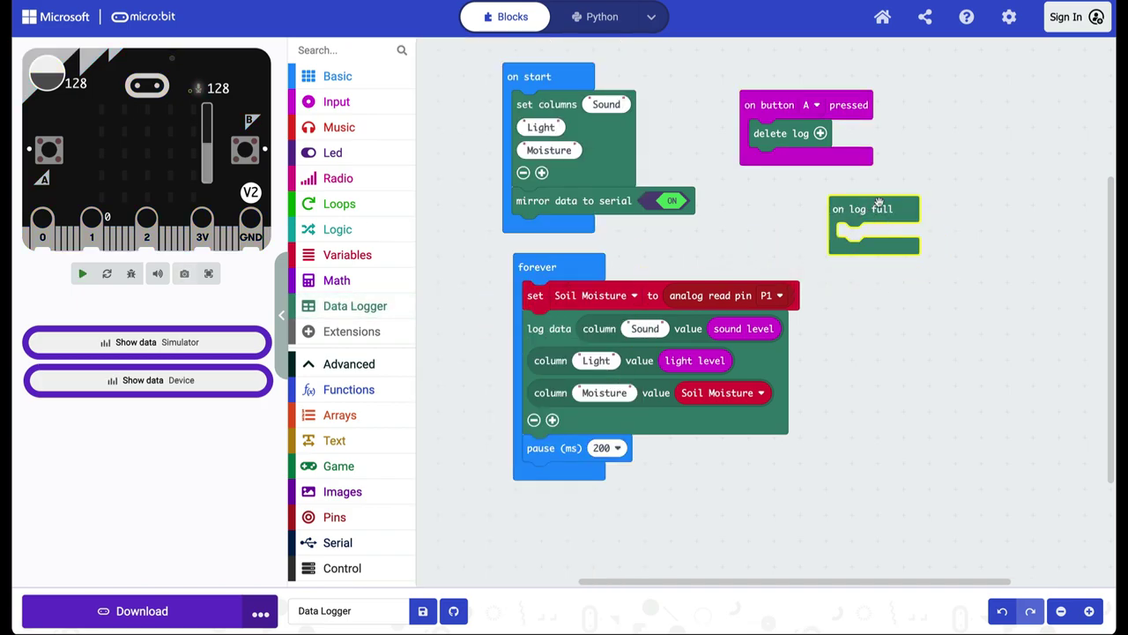
left_click(351, 76)
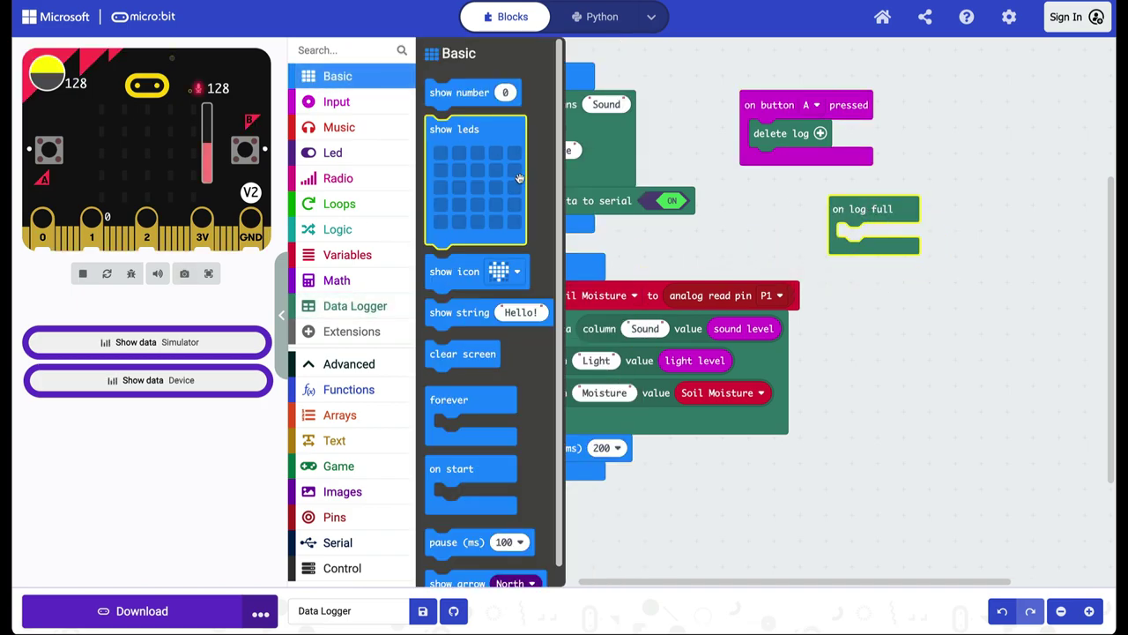
left_click_drag(499, 271, 908, 240)
left_click(910, 239)
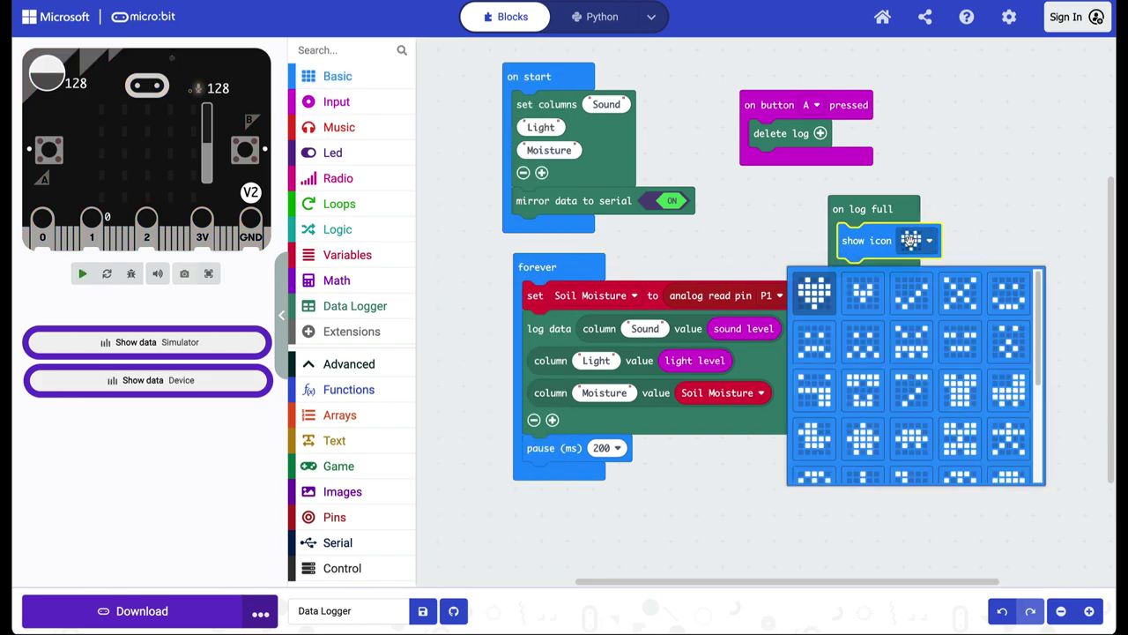
left_click(960, 293)
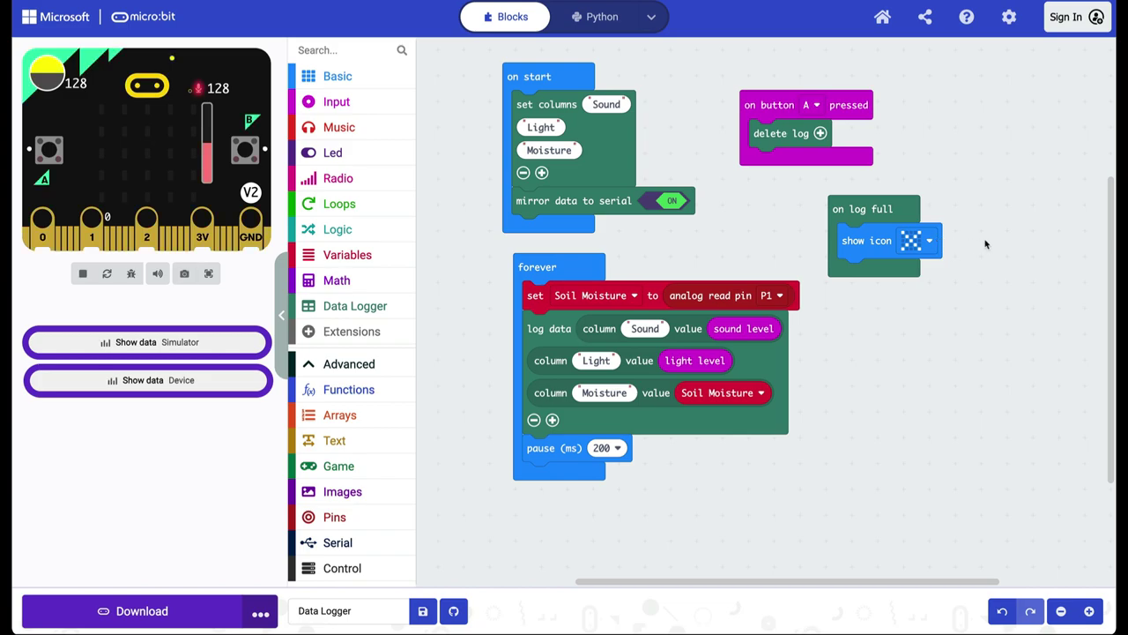
left_click(786, 137)
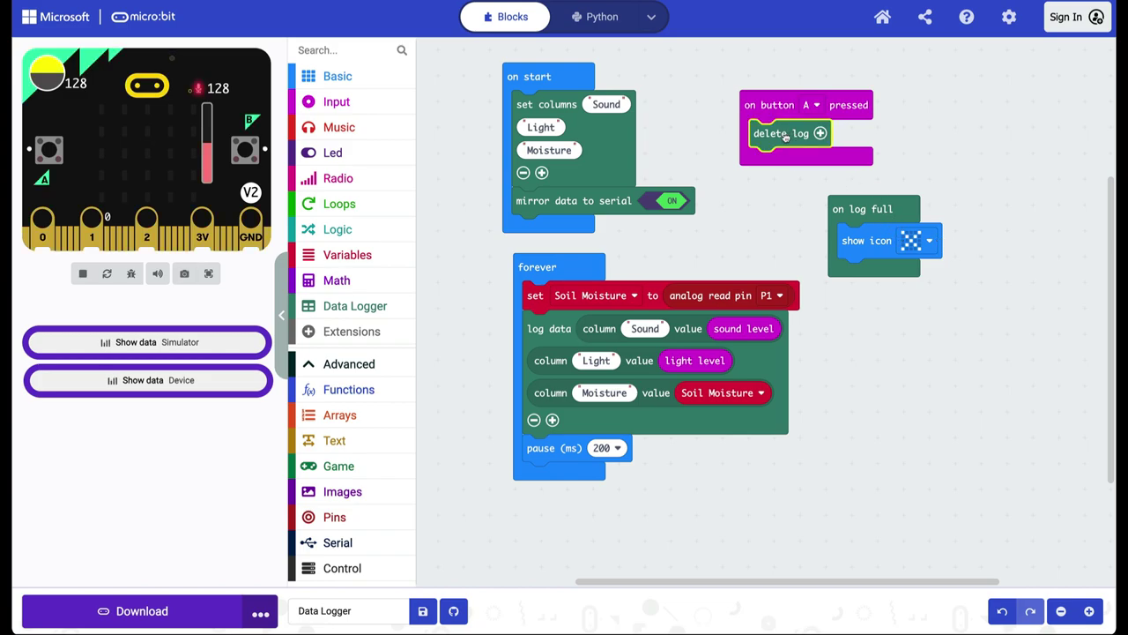
mouse_move(785, 136)
left_mouse_down()
mouse_move(870, 277)
mouse_move(796, 142)
left_mouse_up()
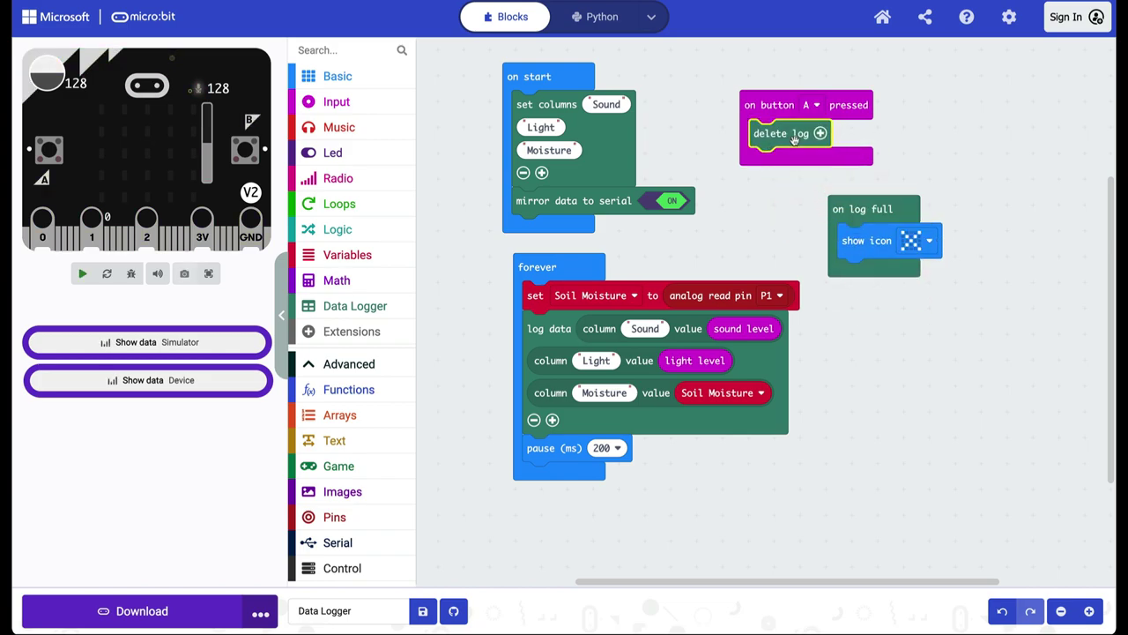
Step: Add a set timestamp block with the option none at the end of the on start stack, and move the forever stack down clear of it
left_click(369, 312)
left_click_drag(466, 382, 555, 230)
left_click_drag(564, 270, 560, 358)
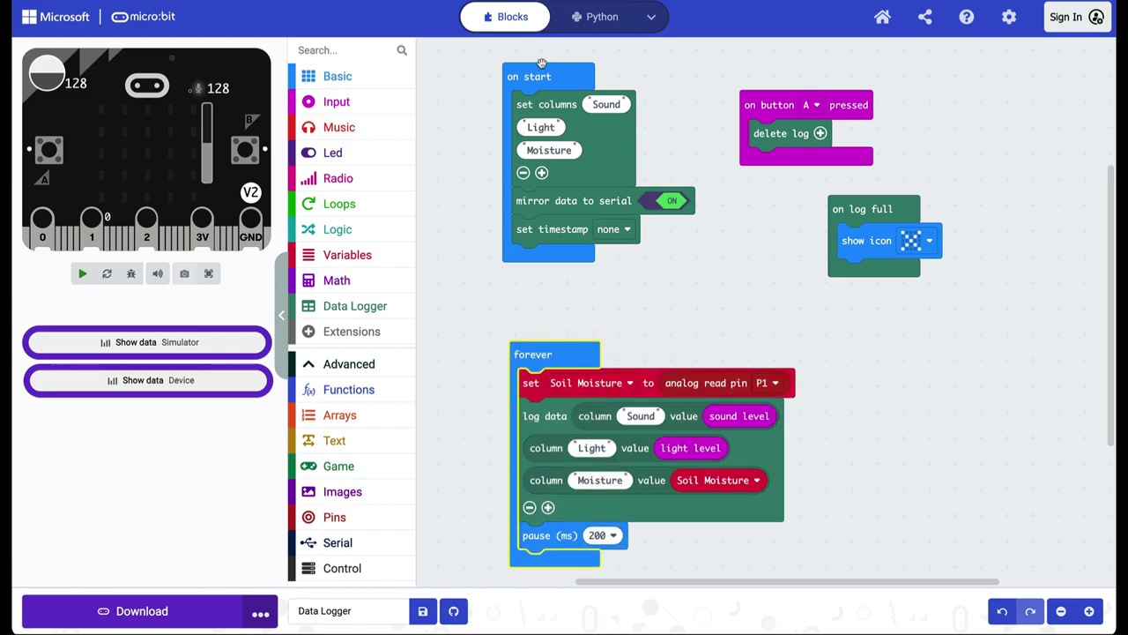
left_click(617, 228)
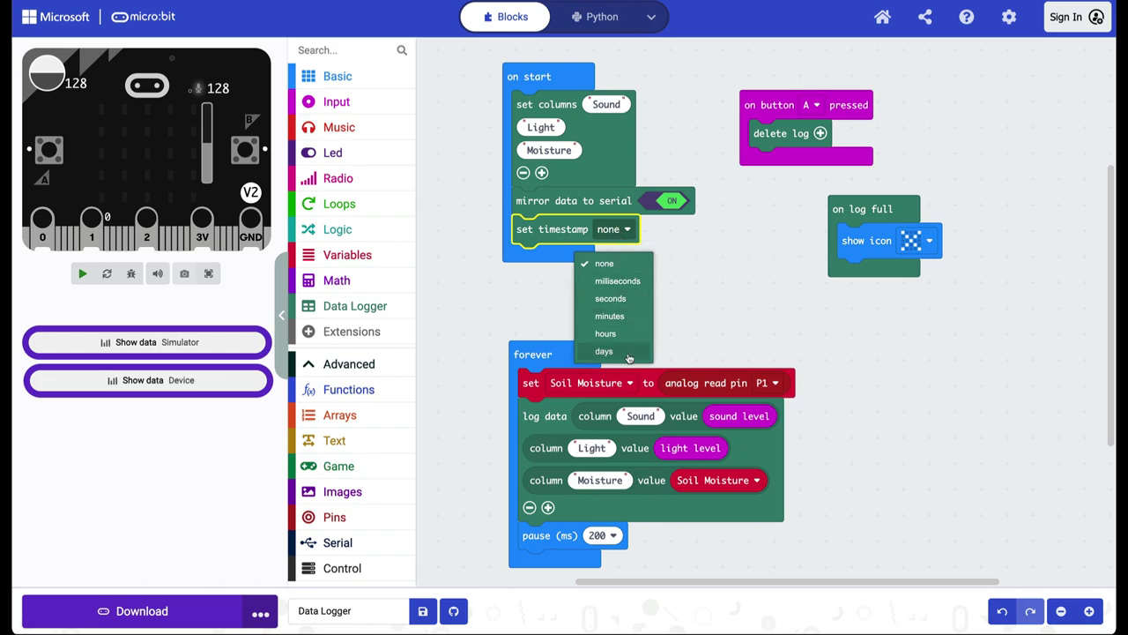
left_click(666, 265)
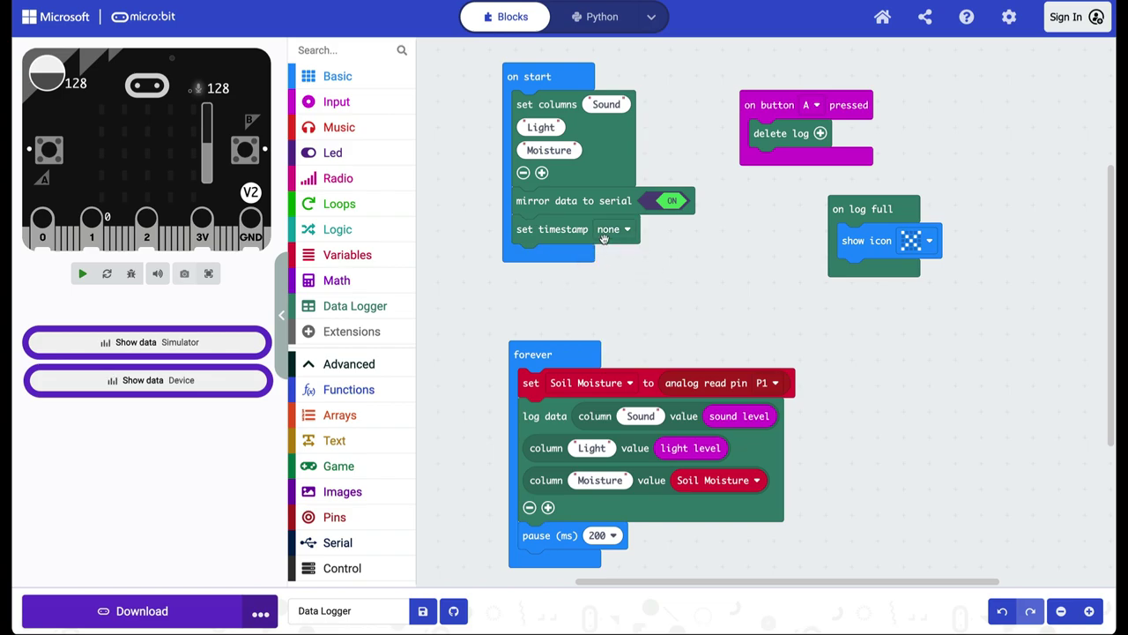